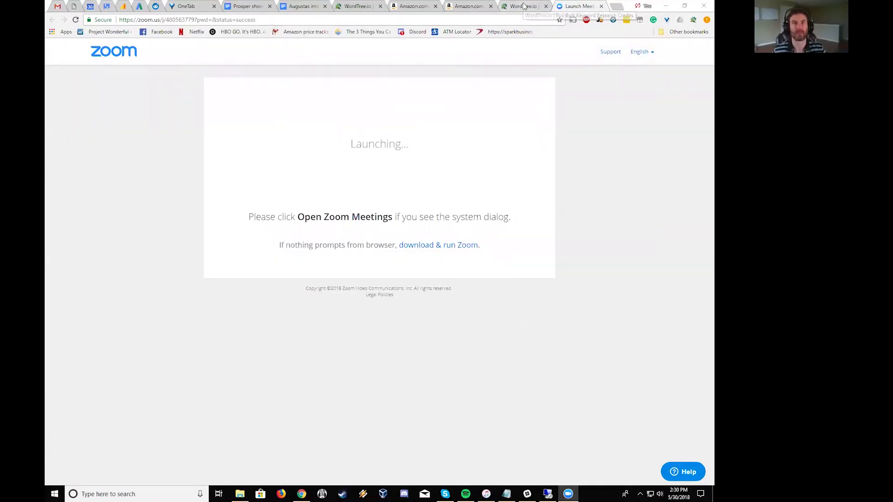
Sign in with a saved WordTree login, start a new keyword report, and view Amazon's 'jungle sticks' results
{"action": "left_click", "coordinate": [358, 6]}
{"action": "left_click", "coordinate": [442, 270]}
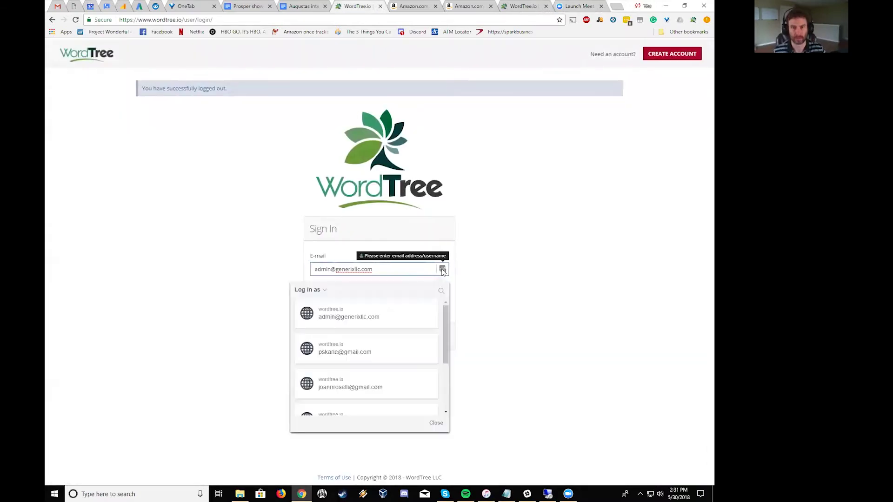
{"action": "left_click", "coordinate": [392, 346]}
{"action": "left_click", "coordinate": [421, 340]}
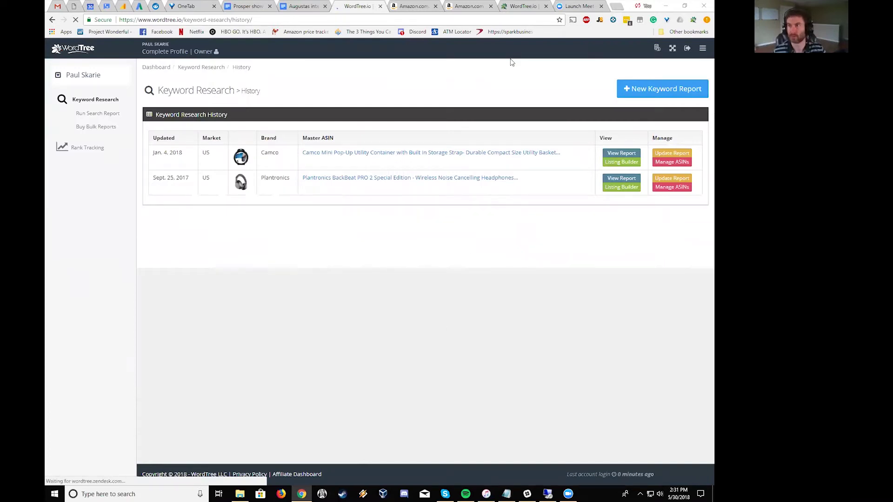
{"action": "left_click", "coordinate": [635, 88]}
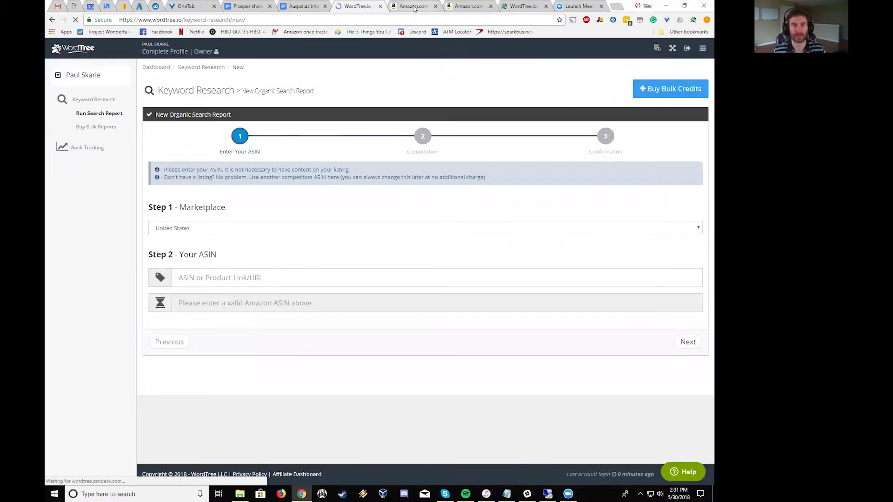
{"action": "left_click", "coordinate": [413, 6]}
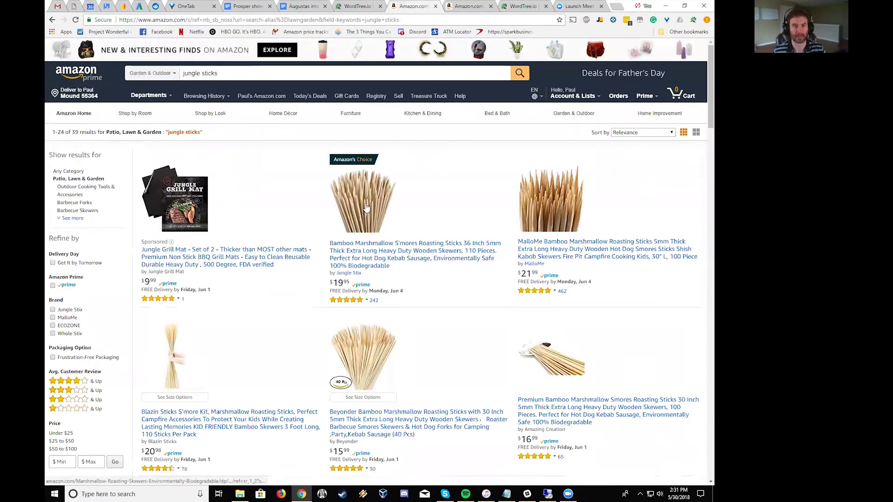
Copy ASIN B017VXKVXE from the Jungle Stix bamboo roasting sticks listing and return to WordTree
{"action": "left_click", "coordinate": [366, 255]}
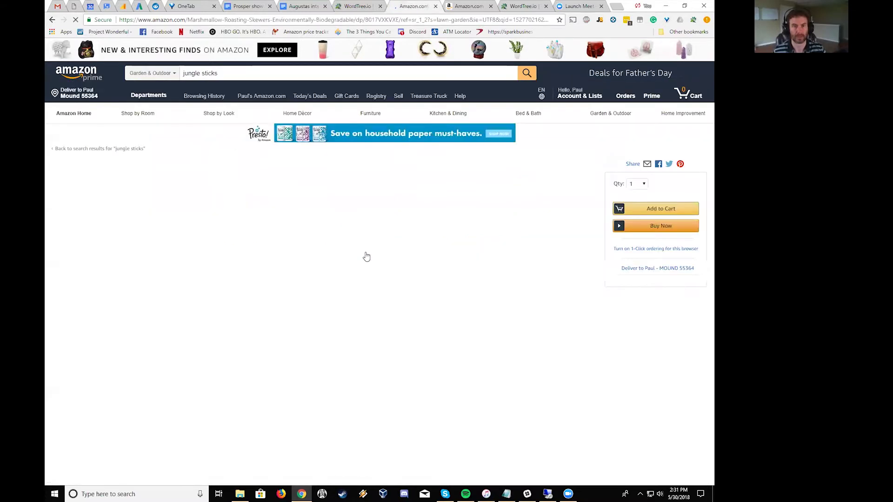
{"action": "scroll", "coordinate": [345, 316], "scroll_direction": "down", "scroll_amount": 3}
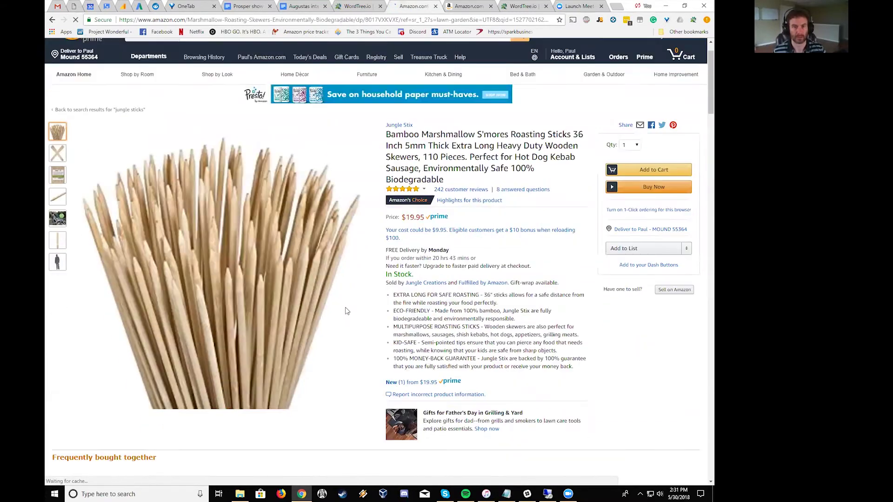
{"action": "scroll", "coordinate": [346, 315], "scroll_direction": "down", "scroll_amount": 15}
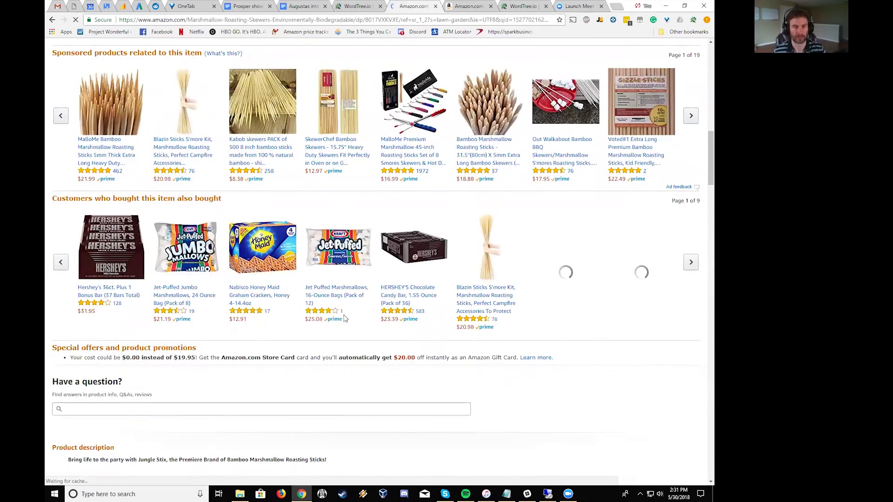
{"action": "double_click", "coordinate": [227, 380]}
{"action": "key", "text": "ctrl+c"}
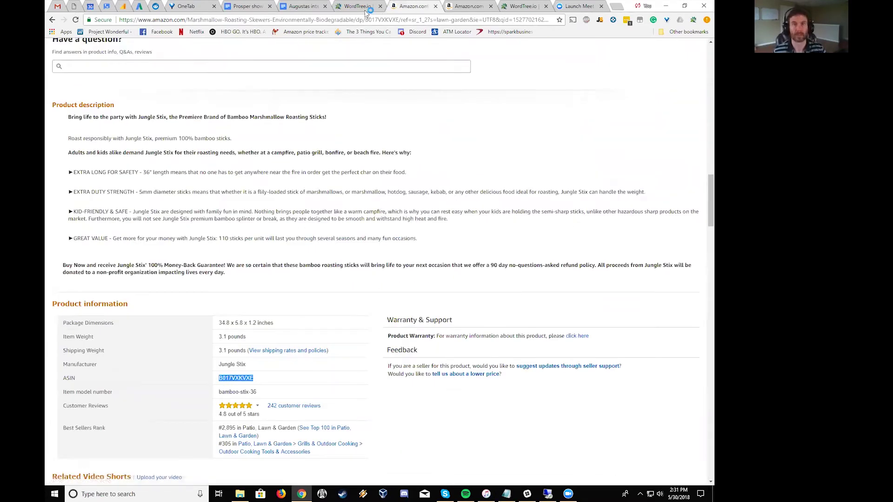
{"action": "left_click", "coordinate": [359, 8]}
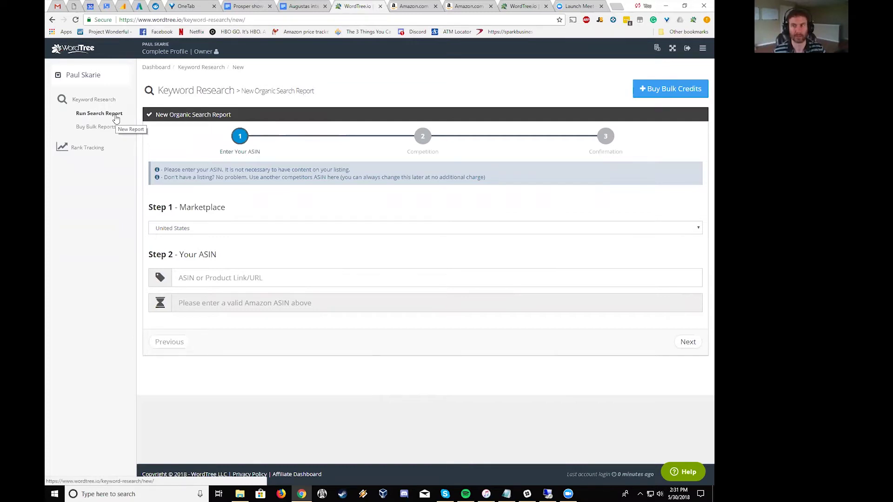
Paste ASIN B017VXKVXE, keep the United States marketplace, and continue to the Competition step
{"action": "left_click", "coordinate": [212, 277]}
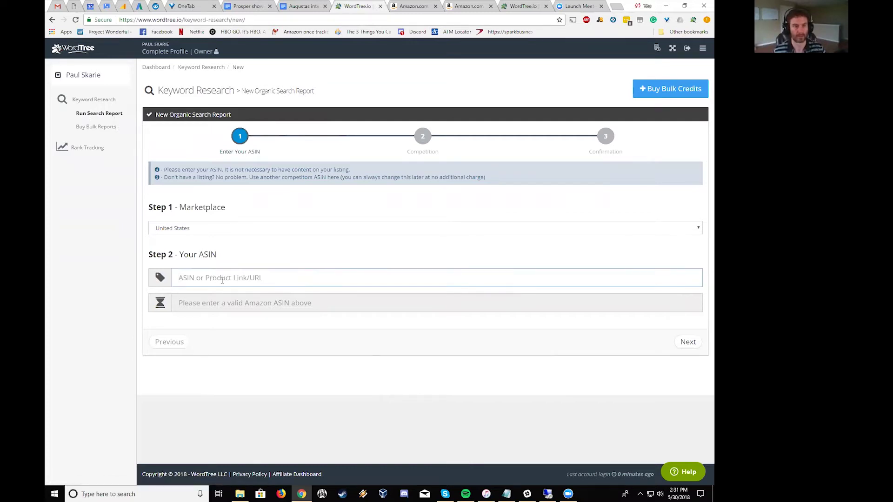
{"action": "key", "text": "ctrl+v"}
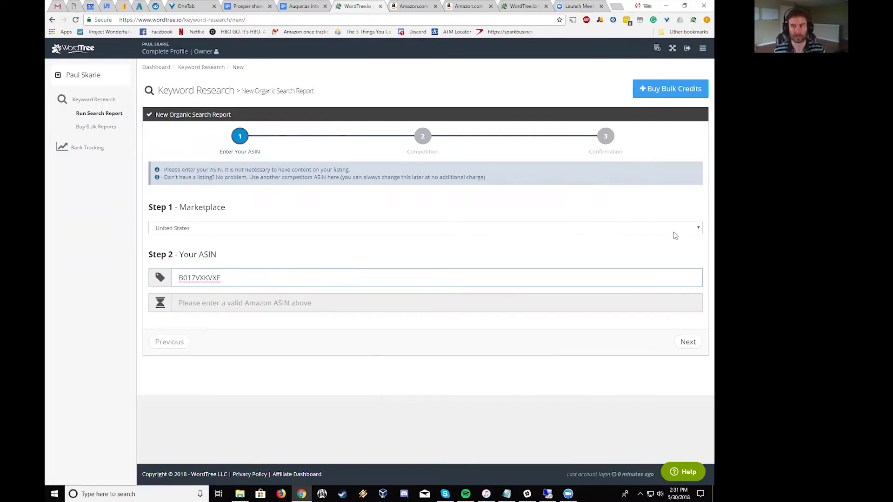
{"action": "left_click", "coordinate": [695, 230]}
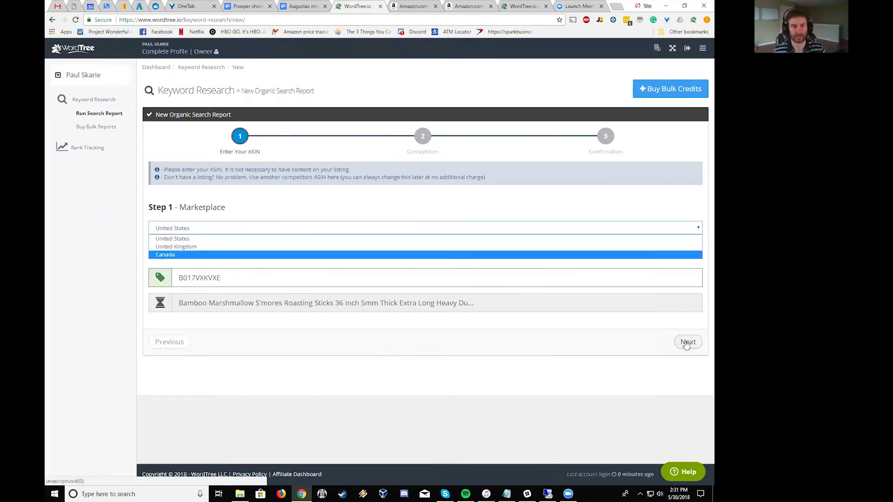
{"action": "left_click", "coordinate": [228, 240]}
{"action": "left_click", "coordinate": [686, 343]}
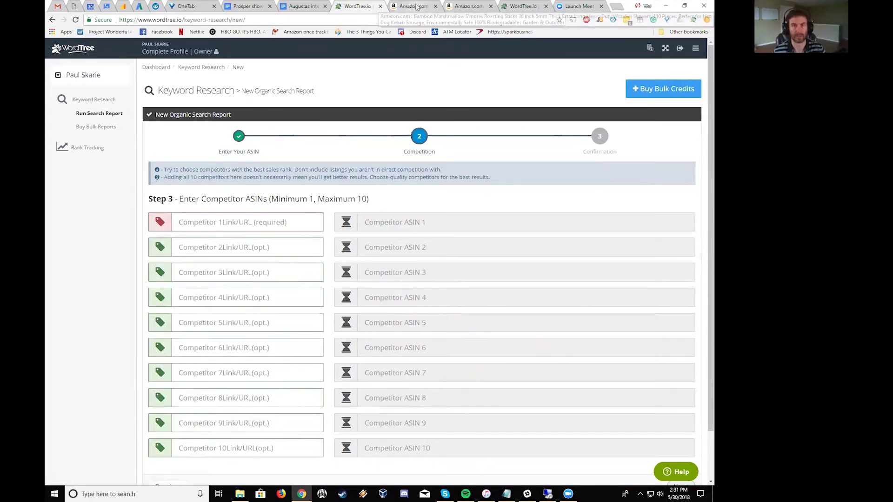
Show Jungle Scout data for Amazon's 'bamboo sticks' results and inspect the competitor rows
{"action": "left_click", "coordinate": [469, 7]}
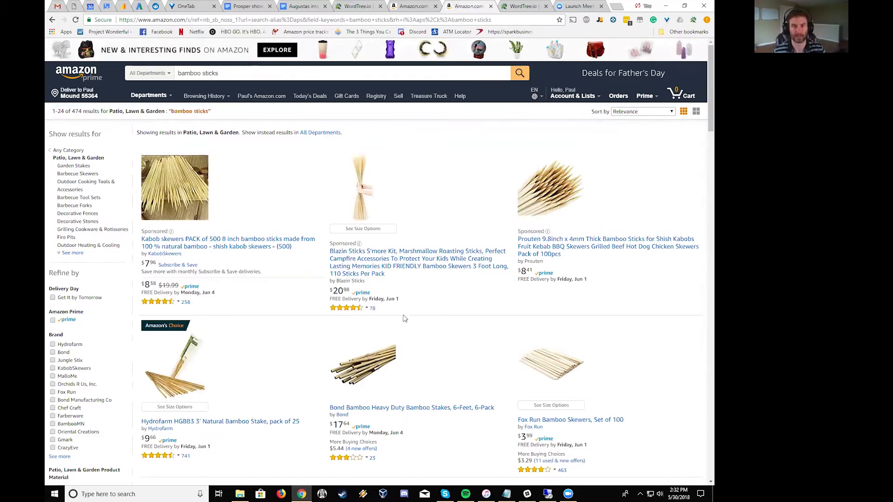
{"action": "scroll", "coordinate": [401, 326], "scroll_direction": "down", "scroll_amount": 1}
{"action": "scroll", "coordinate": [401, 328], "scroll_direction": "down", "scroll_amount": 6}
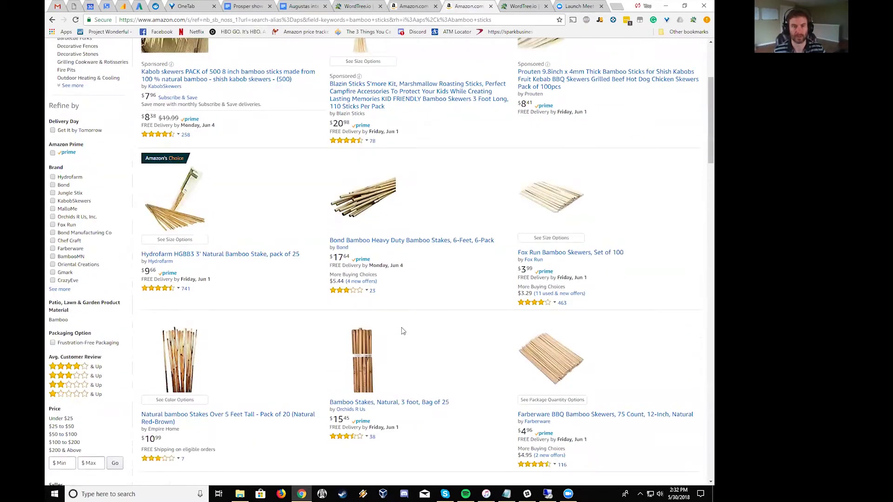
{"action": "scroll", "coordinate": [403, 331], "scroll_direction": "up", "scroll_amount": 6}
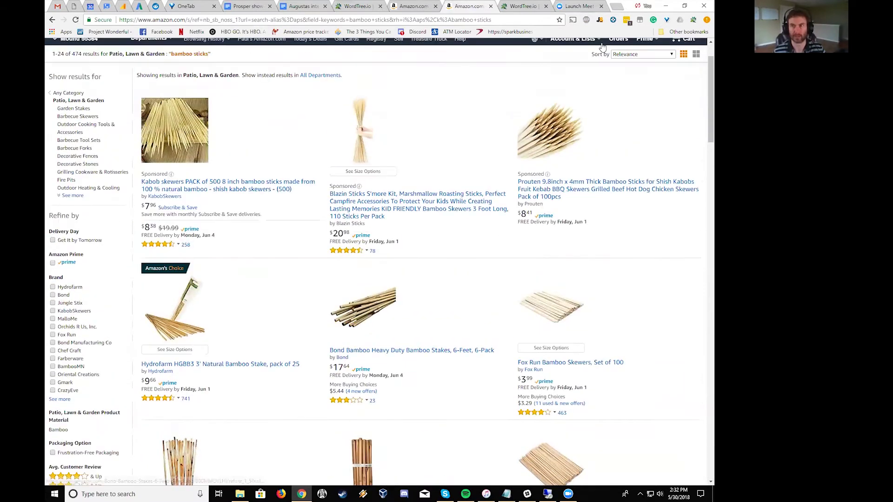
{"action": "left_click", "coordinate": [600, 21]}
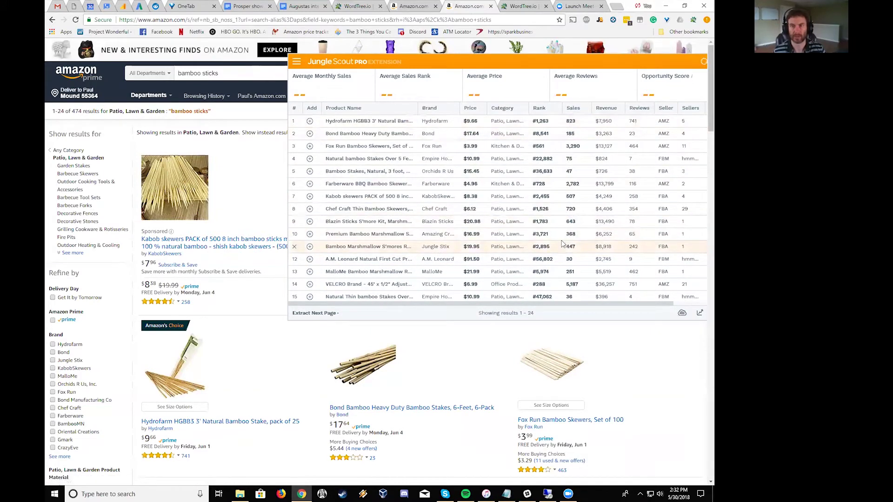
{"action": "mouse_move", "coordinate": [391, 202]}
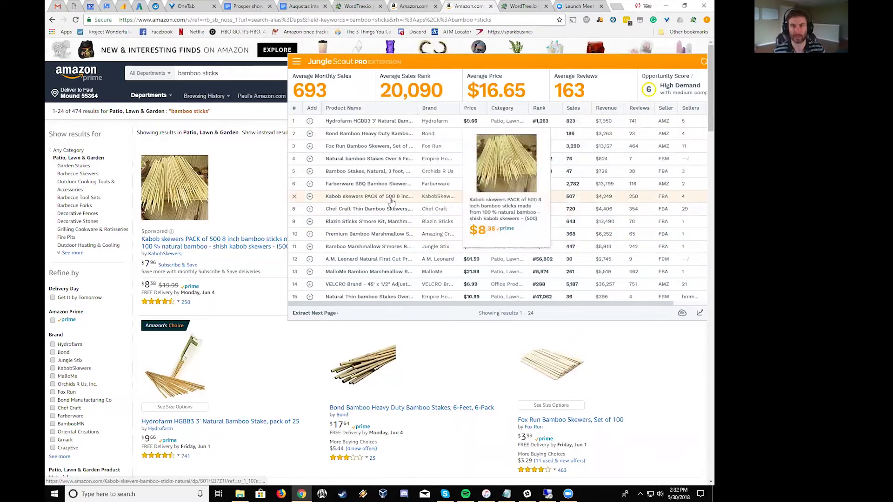
{"action": "mouse_move", "coordinate": [383, 186]}
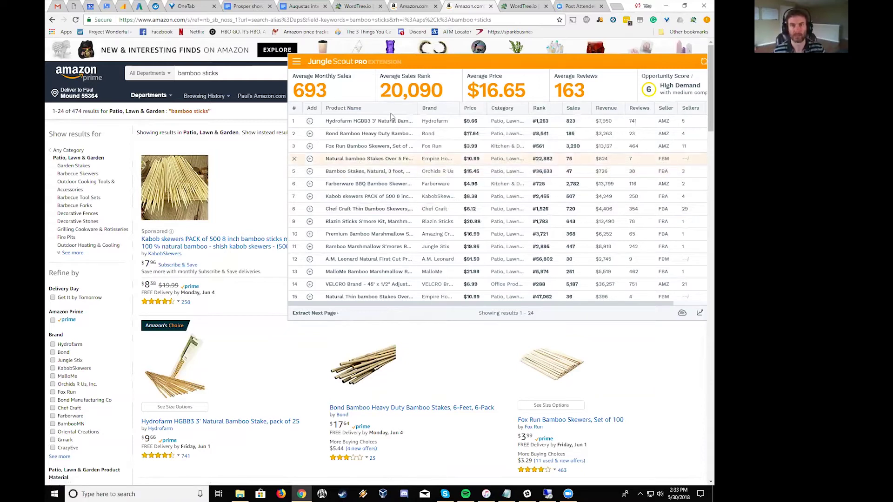
{"action": "mouse_move", "coordinate": [385, 150]}
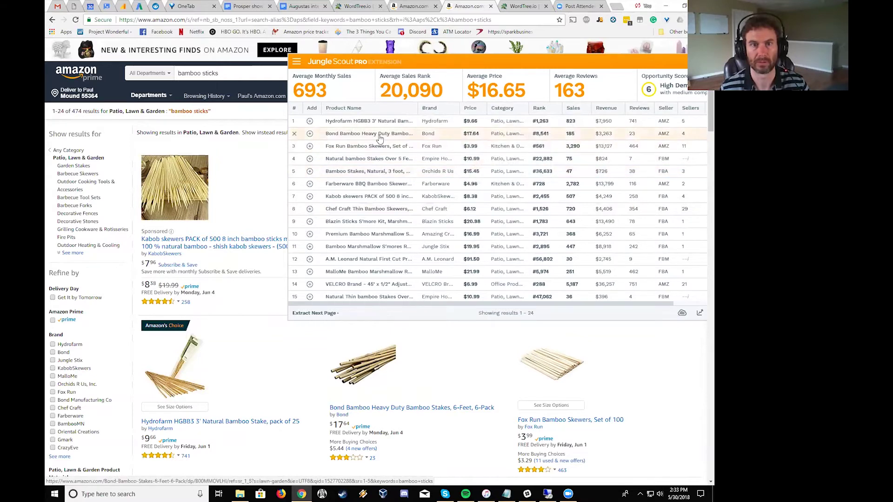
{"action": "mouse_move", "coordinate": [380, 122]}
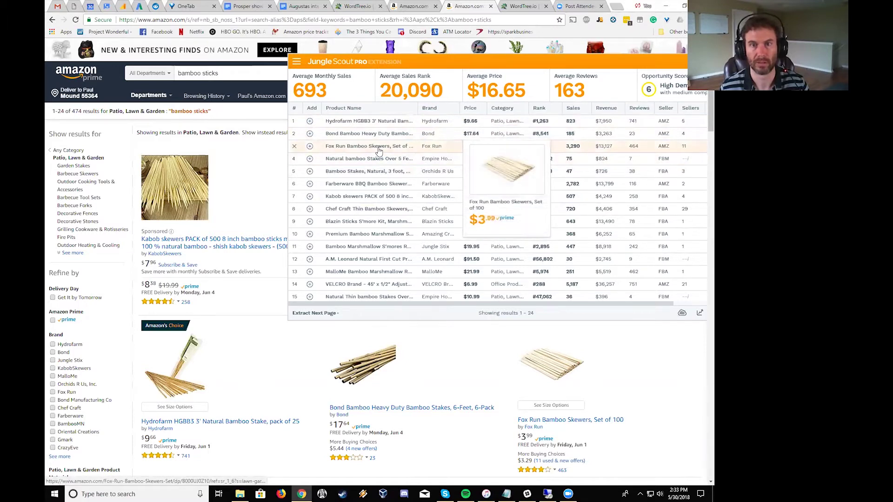
Copy ASIN B01H2J7Z1I from the Kabob skewers product page and head back toward WordTree
{"action": "left_click", "coordinate": [374, 197]}
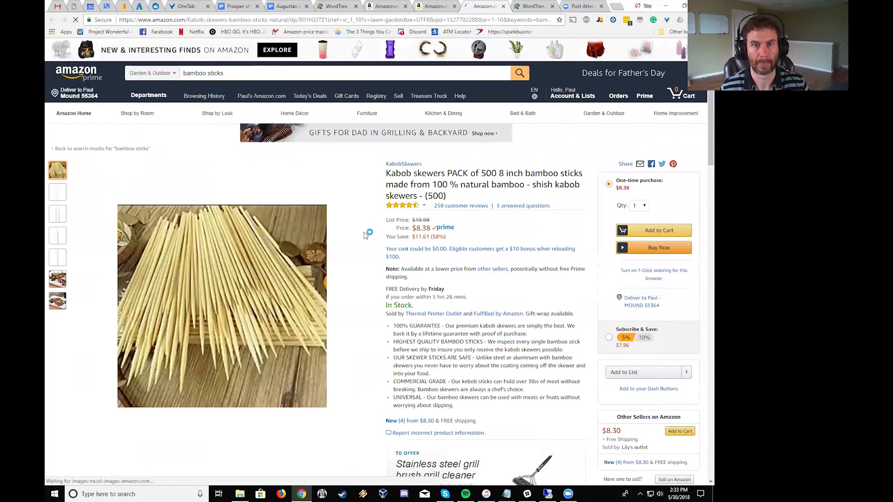
{"action": "scroll", "coordinate": [353, 263], "scroll_direction": "down", "scroll_amount": 3}
{"action": "scroll", "coordinate": [352, 263], "scroll_direction": "down", "scroll_amount": 20}
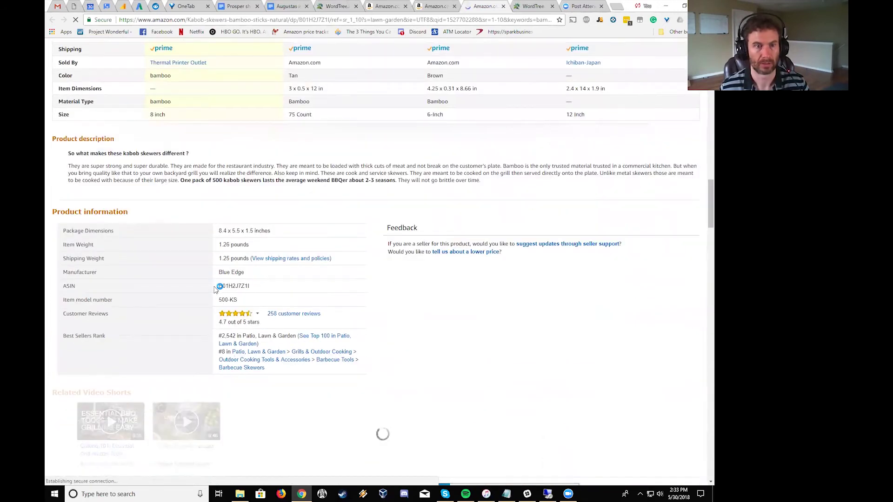
{"action": "double_click", "coordinate": [232, 287]}
{"action": "key", "text": "ctrl+c"}
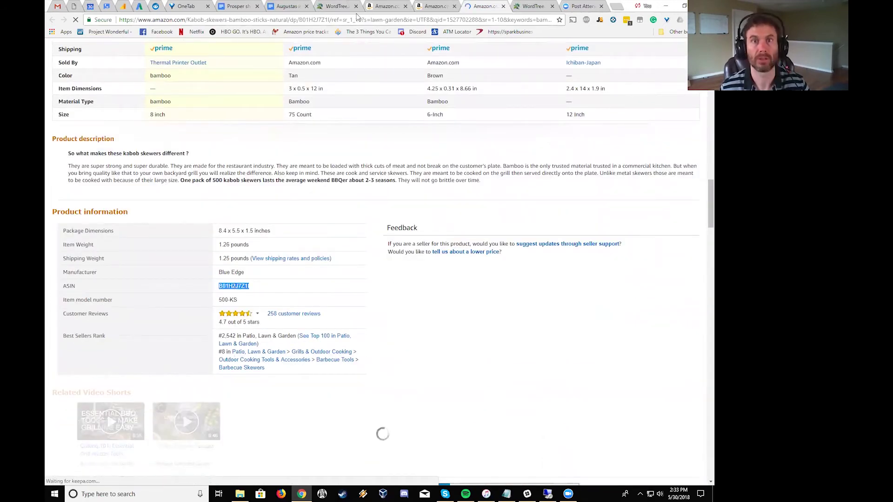
{"action": "left_click", "coordinate": [432, 6]}
{"action": "left_click", "coordinate": [403, 6]}
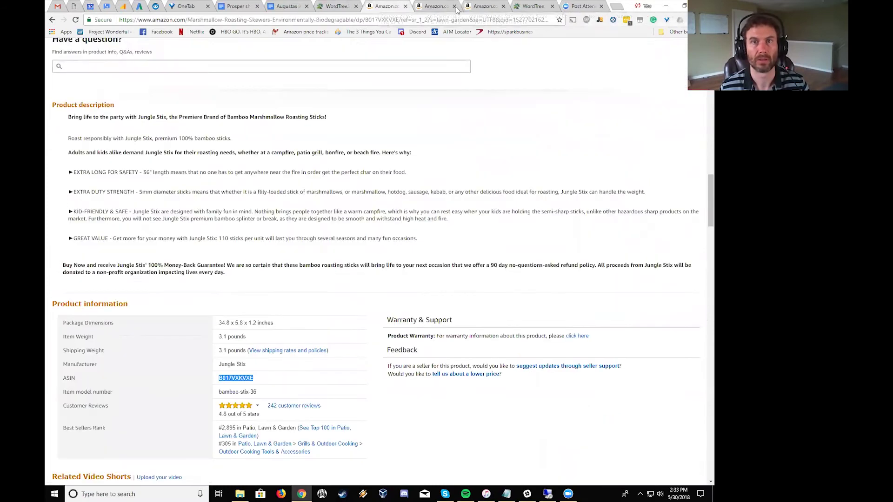
Paste B01H2J7Z1I as Competitor 1 in the WordTree report, validate it, and reach Confirmation
{"action": "left_click", "coordinate": [531, 6]}
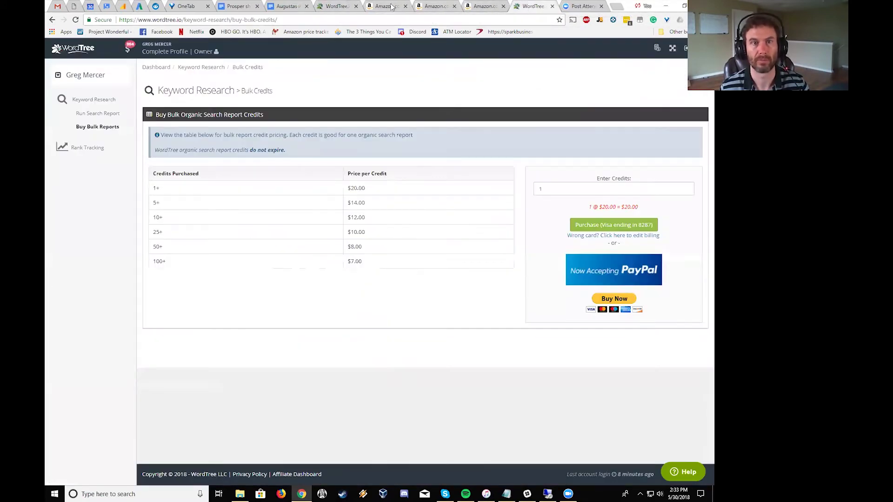
{"action": "left_click", "coordinate": [336, 6]}
{"action": "left_click", "coordinate": [264, 223]}
{"action": "key", "text": "ctrl+v"}
{"action": "scroll", "coordinate": [376, 307], "scroll_direction": "down", "scroll_amount": 2}
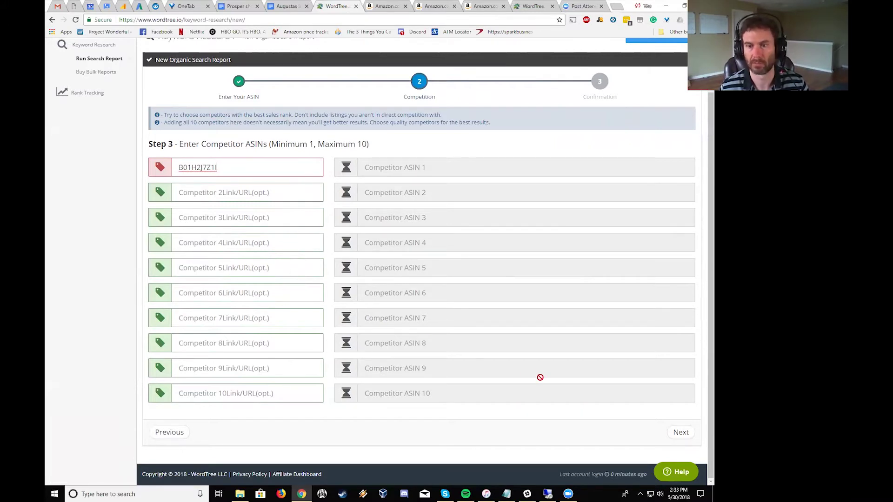
{"action": "left_click", "coordinate": [682, 433]}
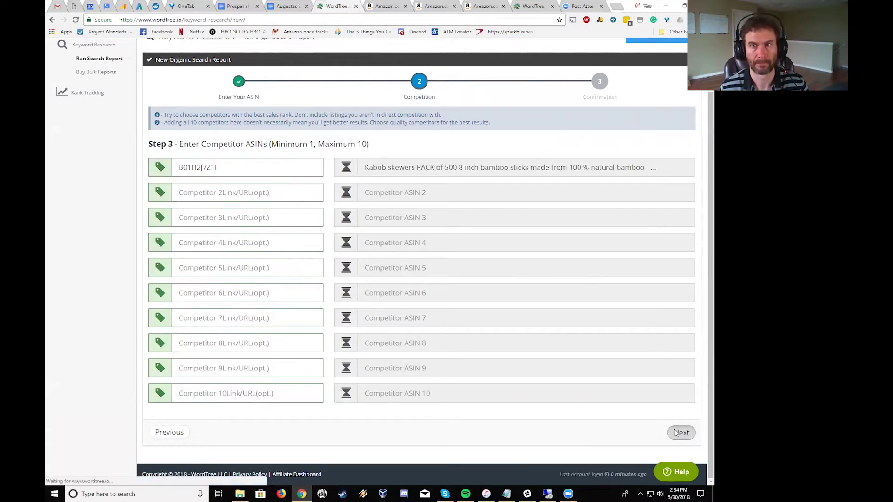
{"action": "left_click", "coordinate": [679, 432]}
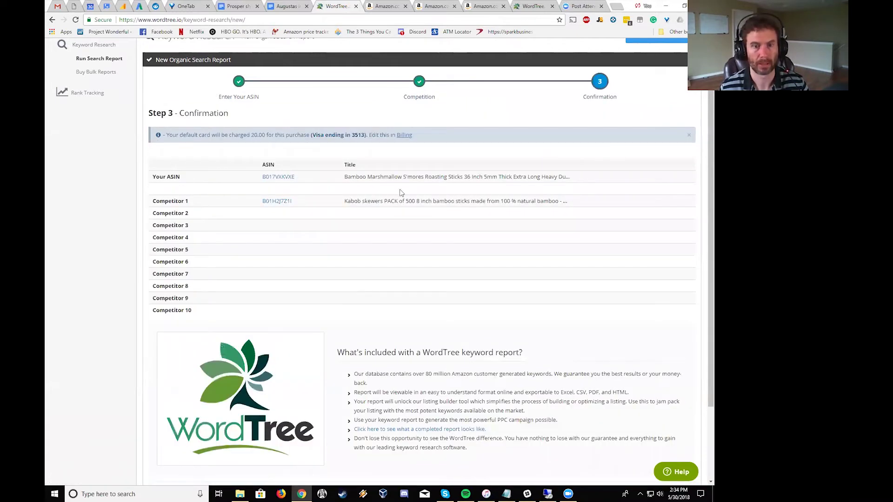
Look over the confirmation page, then view bulk credit pricing from $20.00 to $7.00 per credit
{"action": "scroll", "coordinate": [411, 201], "scroll_direction": "down", "scroll_amount": 1}
{"action": "scroll", "coordinate": [411, 207], "scroll_direction": "down", "scroll_amount": 1}
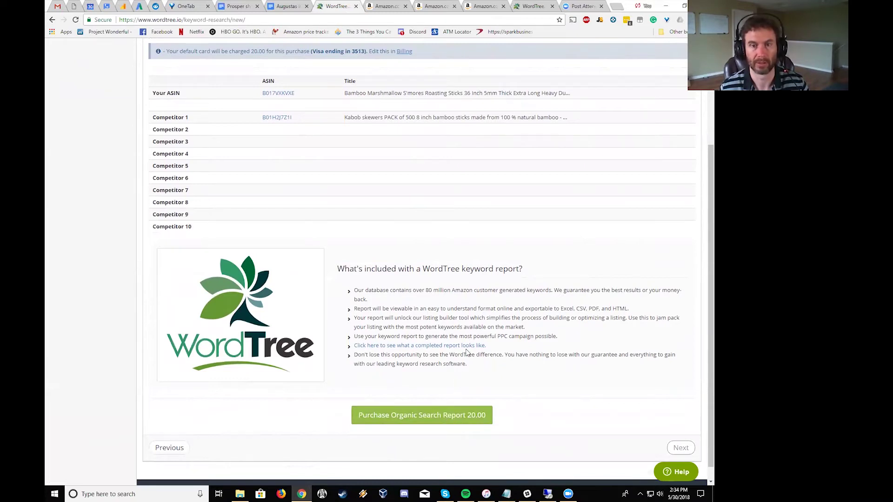
{"action": "scroll", "coordinate": [467, 352], "scroll_direction": "up", "scroll_amount": 3}
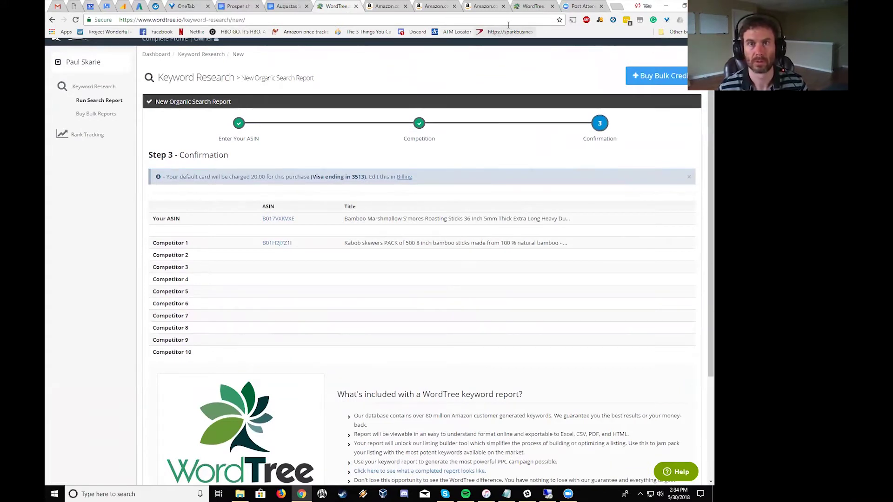
{"action": "left_click", "coordinate": [530, 6]}
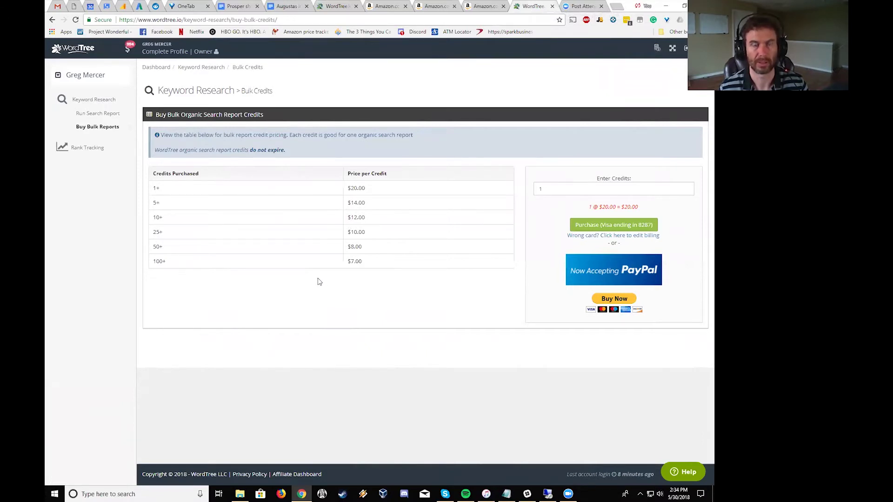
Open wordtree.io in a new tab and scroll to the Rank Tracking Monthly Plans ($19–$299)
{"action": "key", "text": "ctrl+t"}
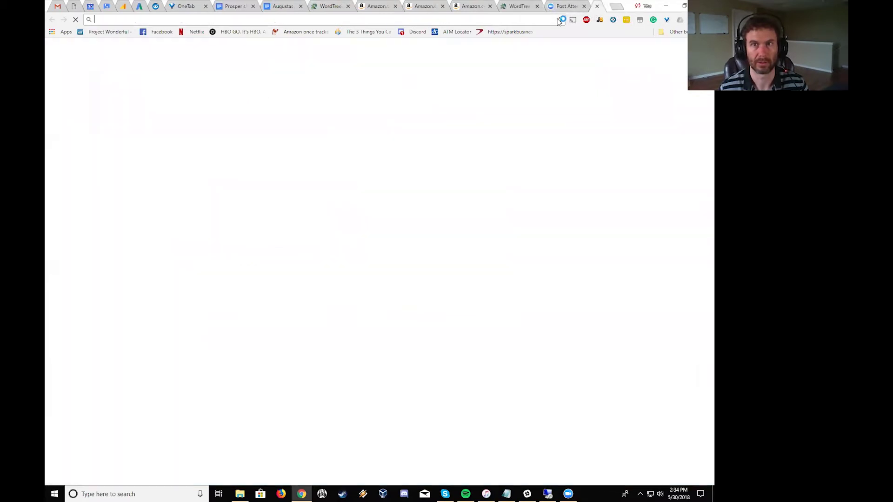
{"action": "type", "text": "wordtree.io"}
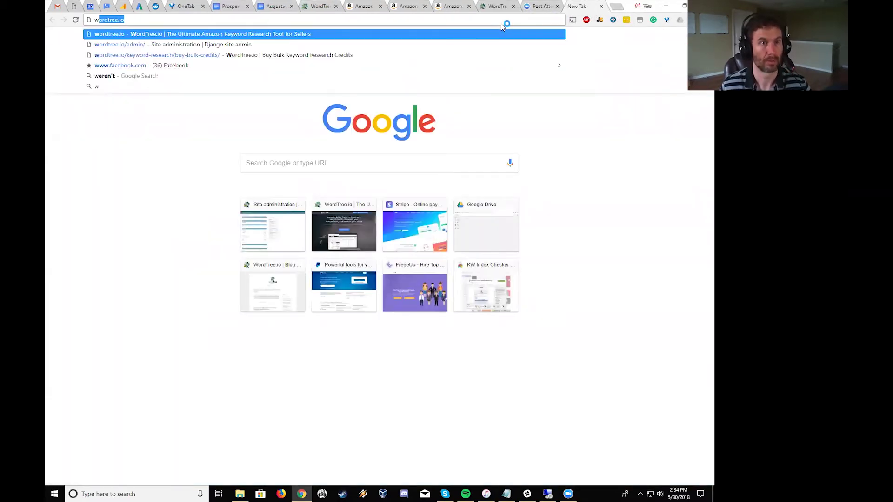
{"action": "key", "text": "Return"}
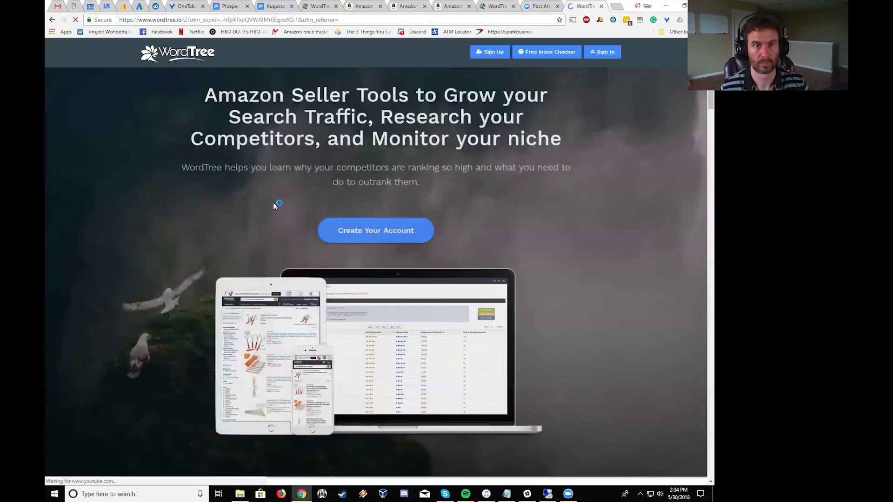
{"action": "scroll", "coordinate": [272, 205], "scroll_direction": "down", "scroll_amount": 10}
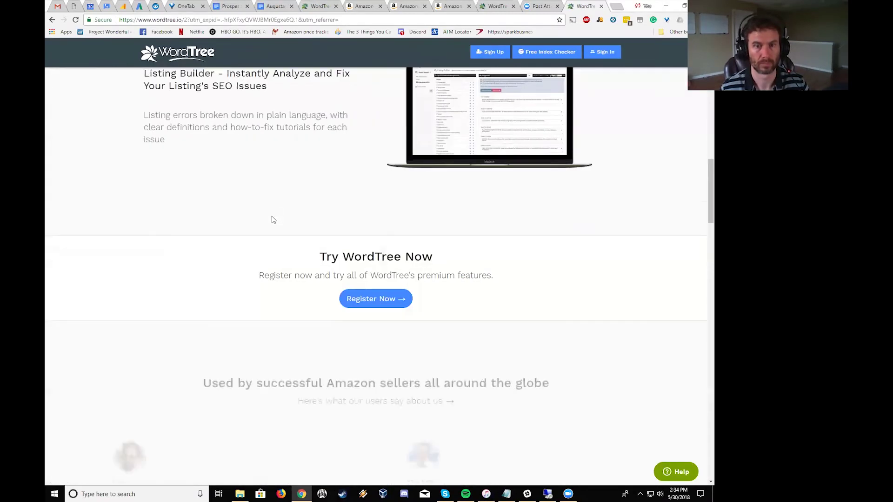
{"action": "scroll", "coordinate": [273, 220], "scroll_direction": "down", "scroll_amount": 15}
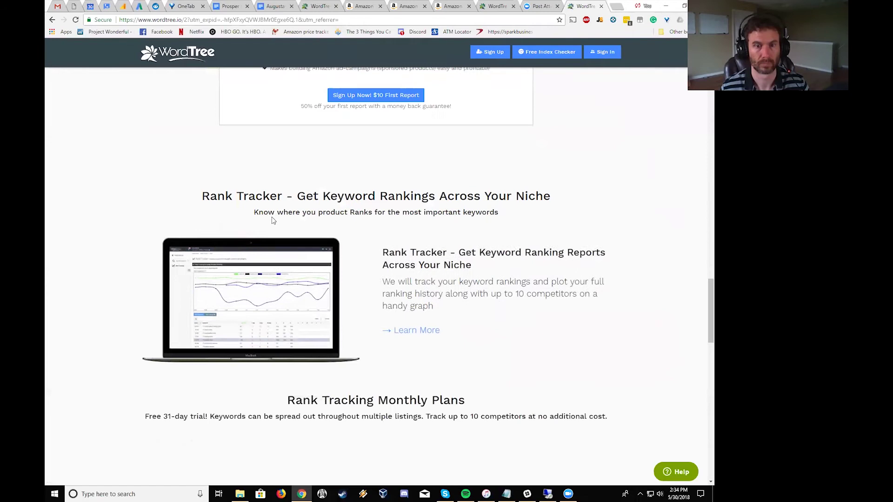
{"action": "scroll", "coordinate": [273, 220], "scroll_direction": "down", "scroll_amount": 5}
{"action": "scroll", "coordinate": [266, 230], "scroll_direction": "down", "scroll_amount": 1}
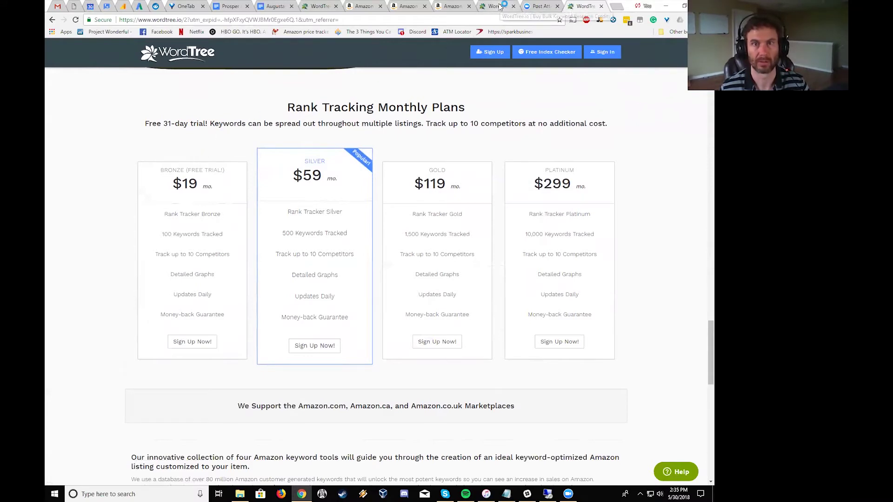
Log out of the current WordTree account and fill the sign-in form with another saved account
{"action": "left_click", "coordinate": [498, 6]}
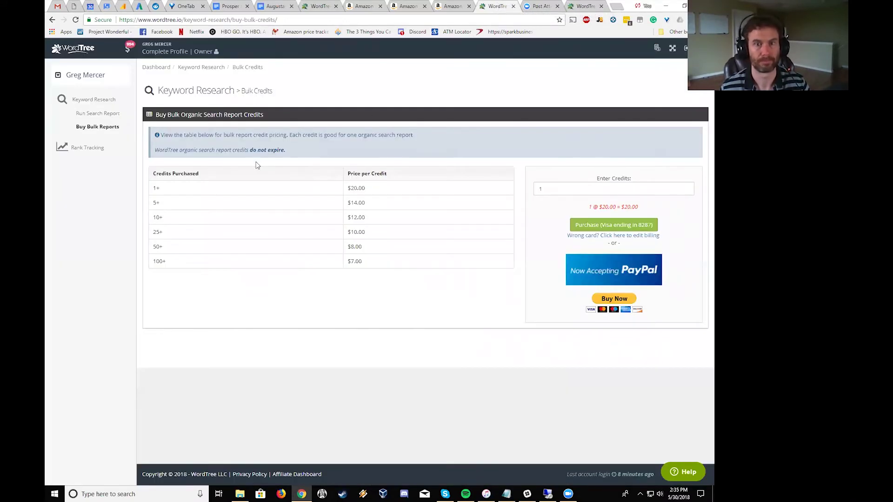
{"action": "left_click", "coordinate": [685, 48]}
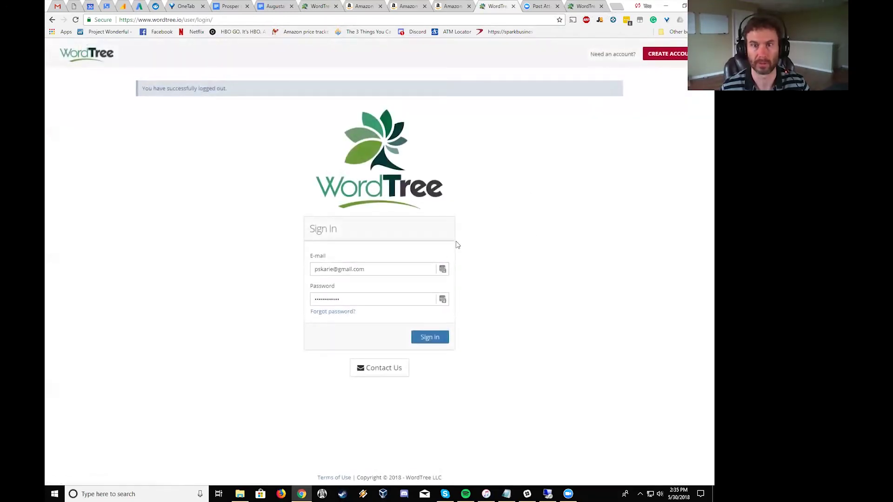
{"action": "left_click", "coordinate": [442, 269]}
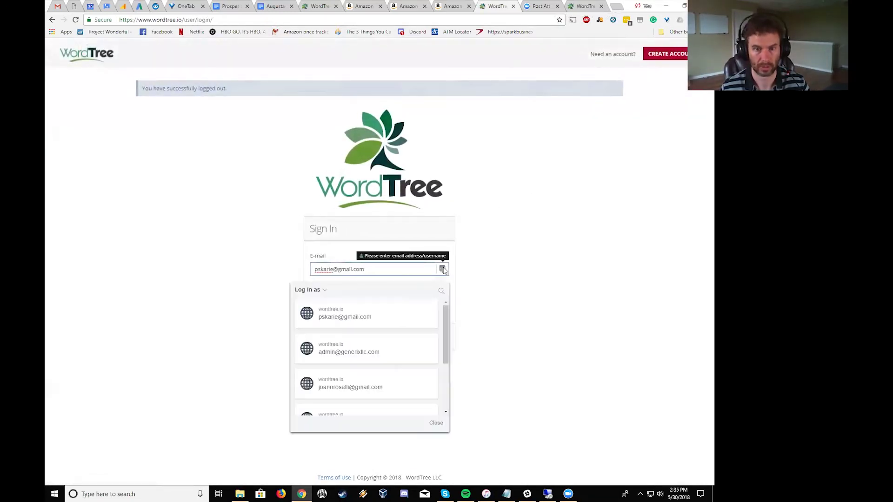
{"action": "scroll", "coordinate": [406, 316], "scroll_direction": "down", "scroll_amount": 1}
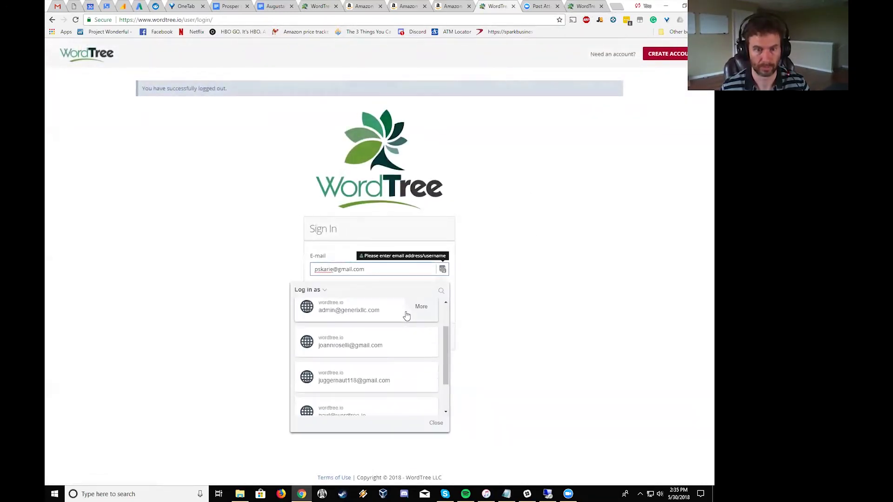
{"action": "left_click", "coordinate": [367, 312]}
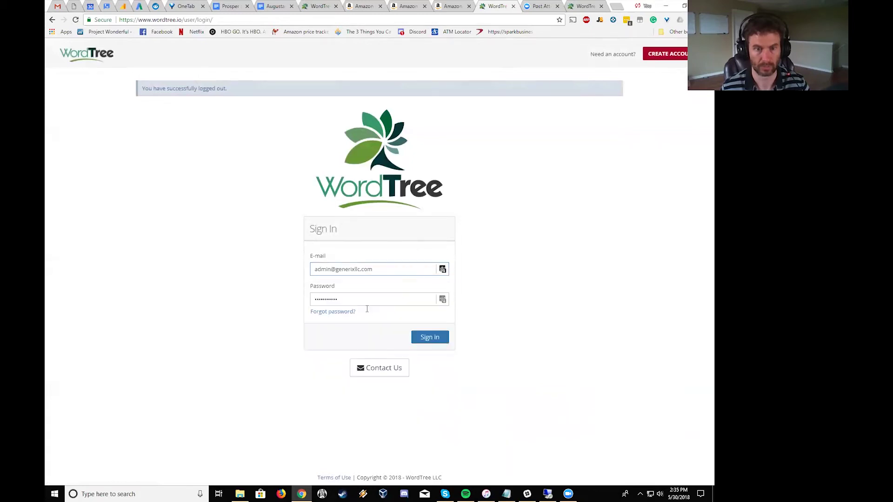
Sign in and open the Jungle Stix B017VXKVXE keyword report, dismissing the seller central alert
{"action": "left_click", "coordinate": [430, 338]}
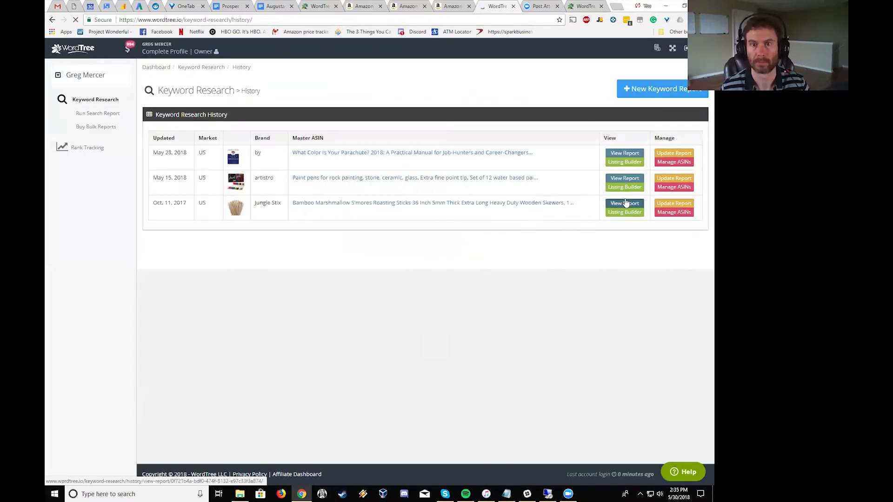
{"action": "left_click", "coordinate": [624, 204]}
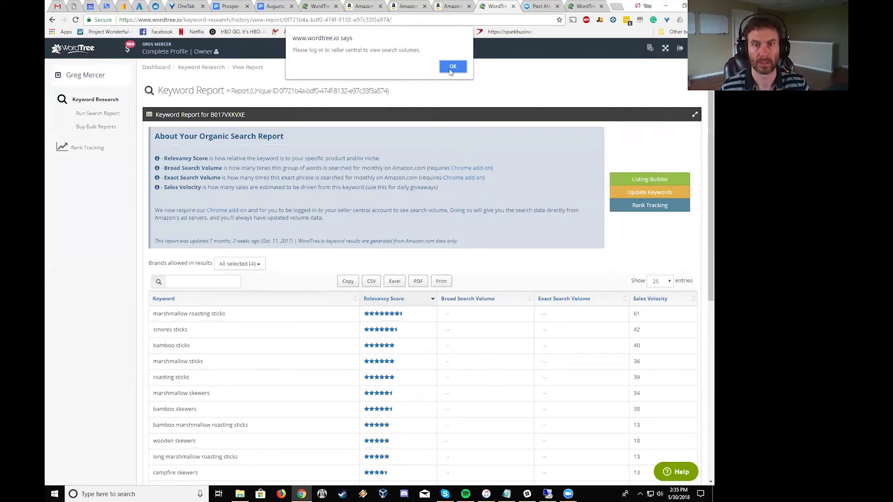
{"action": "left_click", "coordinate": [453, 68]}
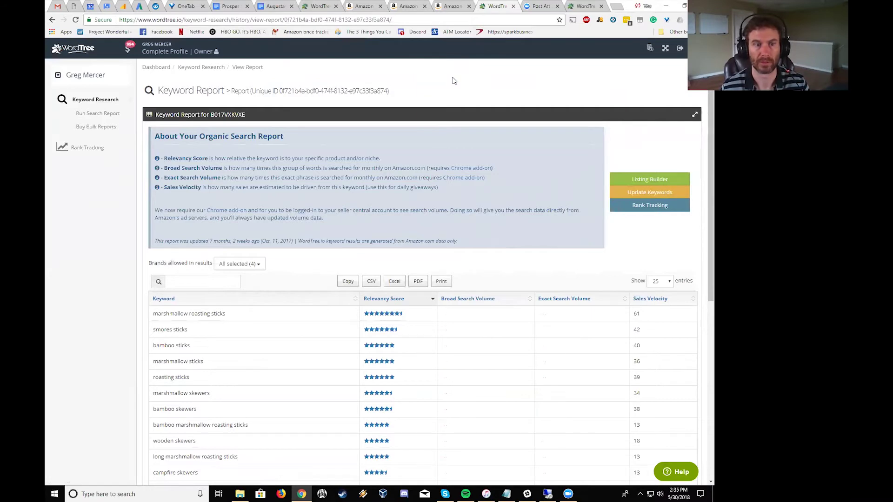
Open Amazon Seller Central in a new tab, then return to the B017VXKVXE keyword report
{"action": "left_click", "coordinate": [618, 7]}
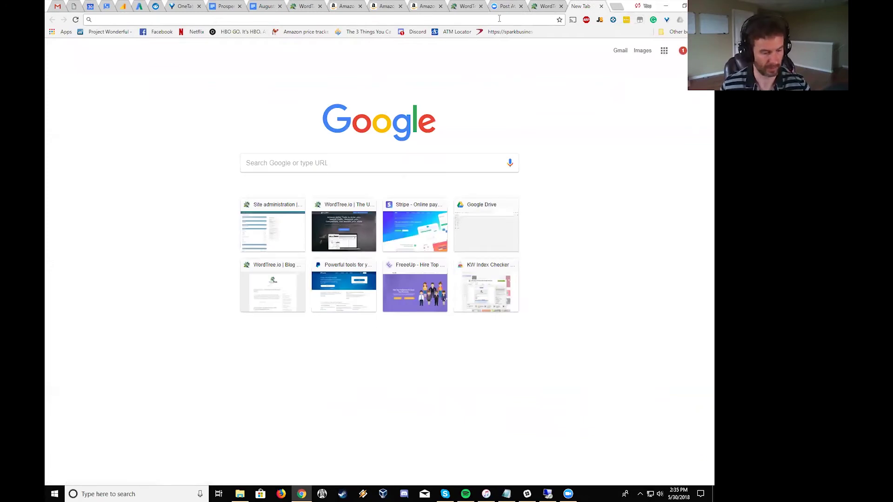
{"action": "type", "text": "s"}
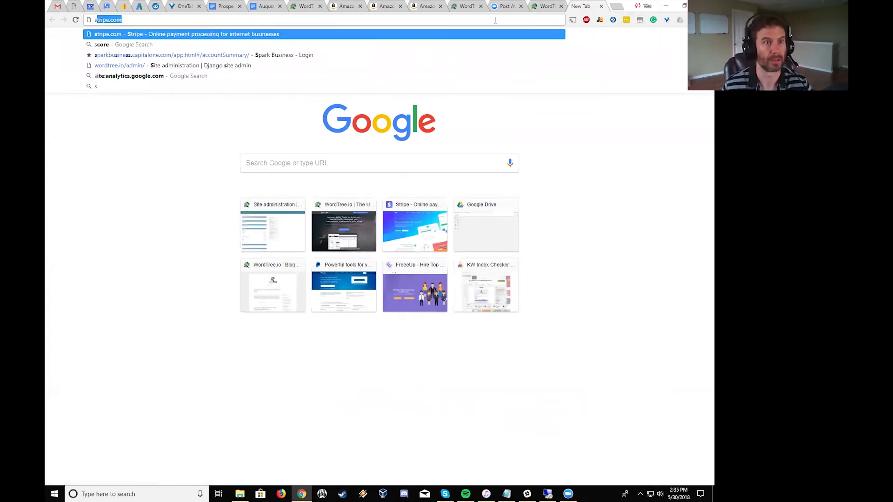
{"action": "key", "text": "BackSpace"}
{"action": "key", "text": "BackSpace"}
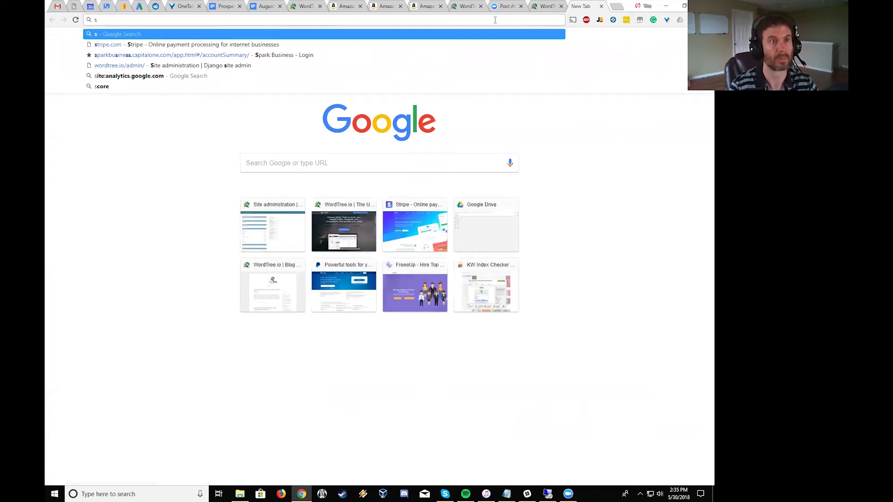
{"action": "type", "text": "seel"}
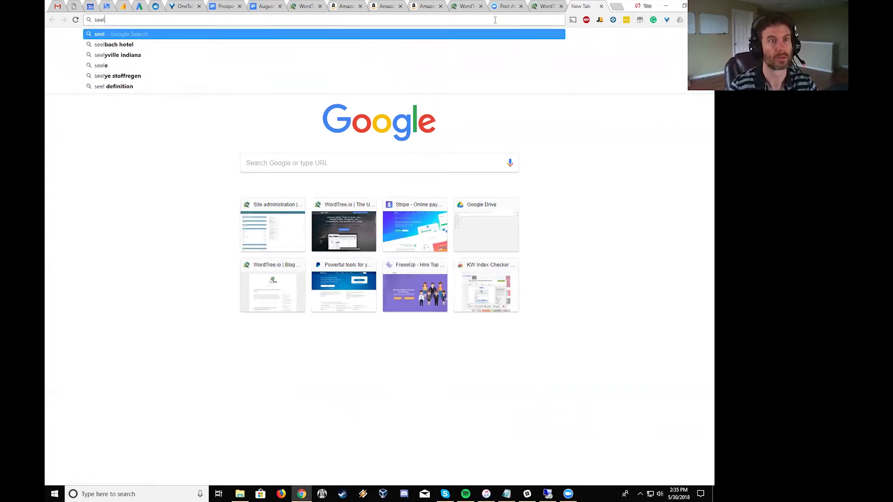
{"action": "type", "text": "ler"}
{"action": "key", "text": "Return"}
{"action": "left_click", "coordinate": [418, 163]}
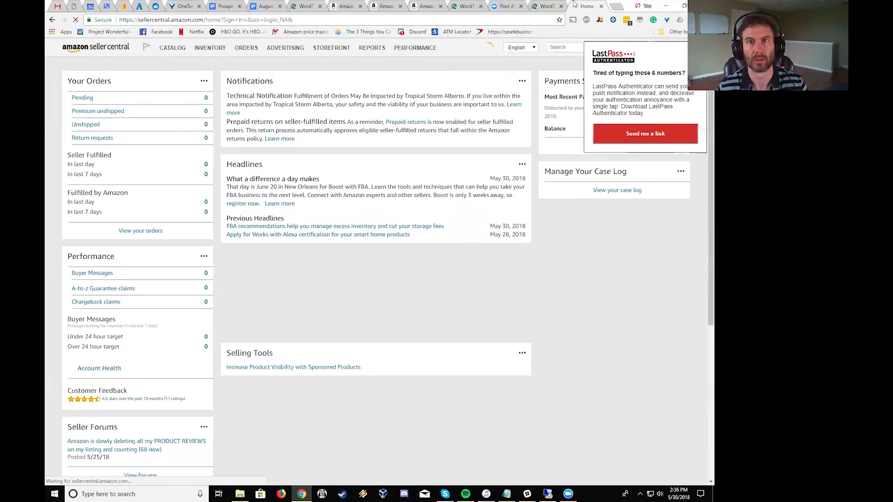
{"action": "left_click", "coordinate": [546, 6]}
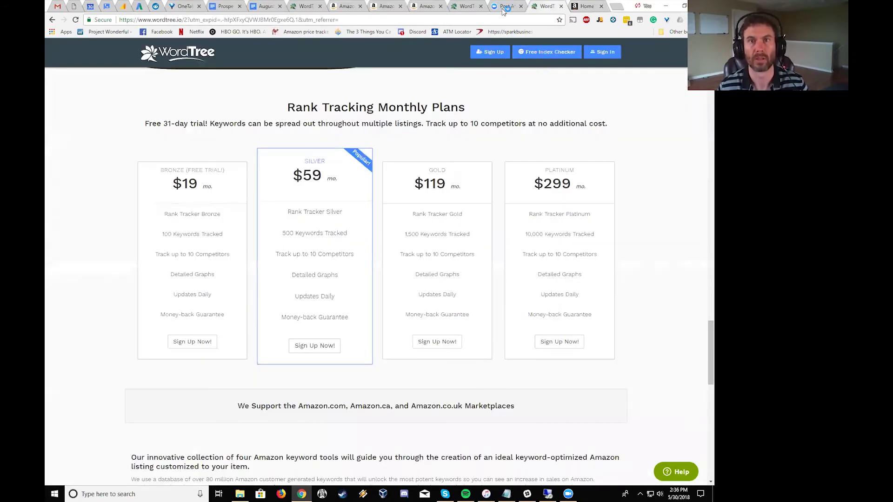
{"action": "left_click", "coordinate": [467, 6]}
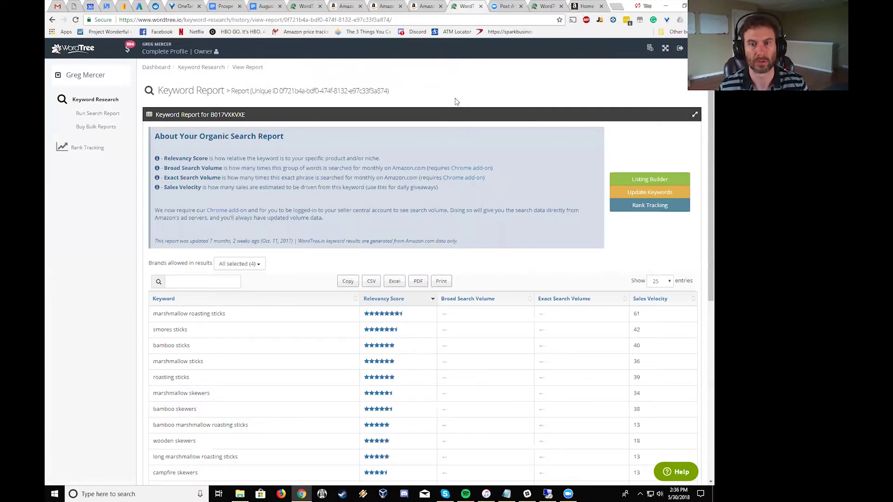
Reload the Jungle Stix report and sort keywords by Broad Search Volume, topped by 'stick'
{"action": "left_click", "coordinate": [75, 20]}
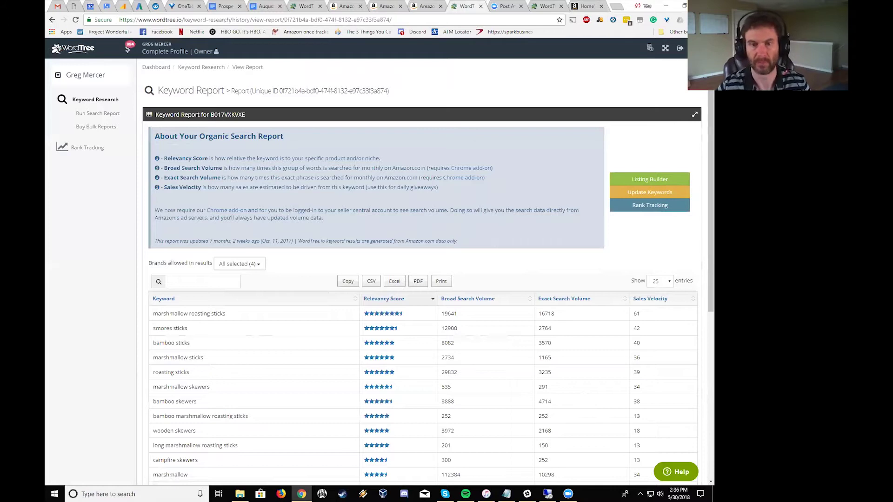
{"action": "scroll", "coordinate": [519, 211], "scroll_direction": "down", "scroll_amount": 2}
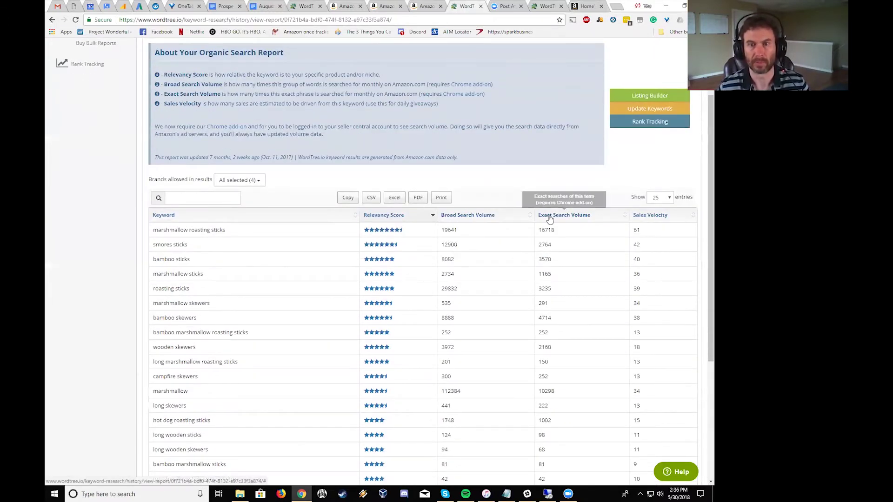
{"action": "scroll", "coordinate": [585, 219], "scroll_direction": "down", "scroll_amount": 2}
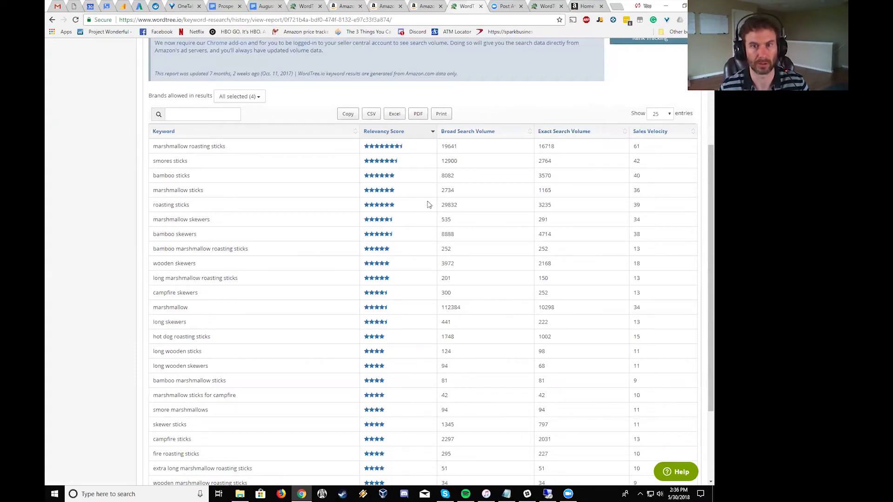
{"action": "left_click", "coordinate": [458, 131]}
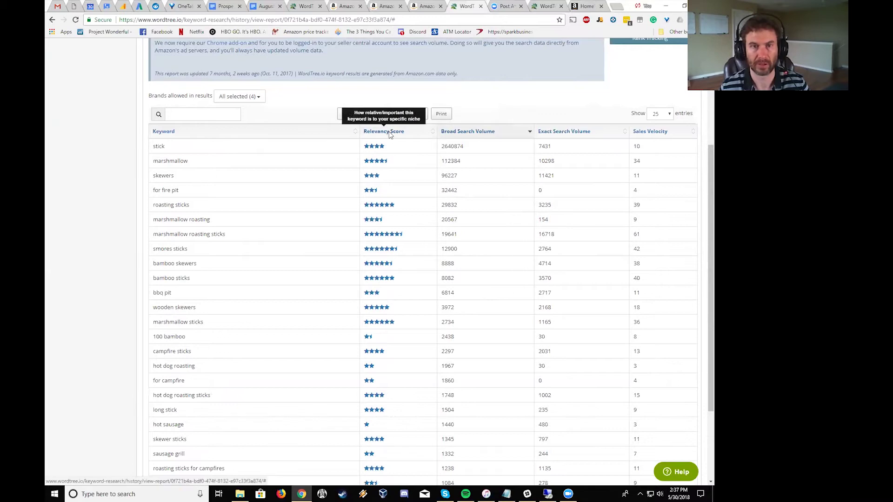
Re-sort the keyword report by Relevancy Score and inspect 'sticks' in the top keyword
{"action": "left_click", "coordinate": [388, 132]}
{"action": "scroll", "coordinate": [389, 134], "scroll_direction": "up", "scroll_amount": 4}
{"action": "scroll", "coordinate": [387, 140], "scroll_direction": "down", "scroll_amount": 2}
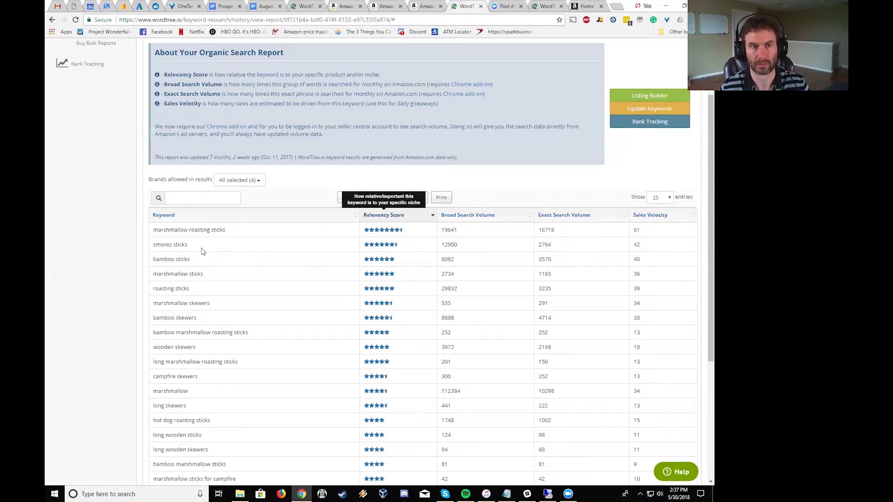
{"action": "left_click_drag", "start_coordinate": [232, 233], "coordinate": [209, 230]}
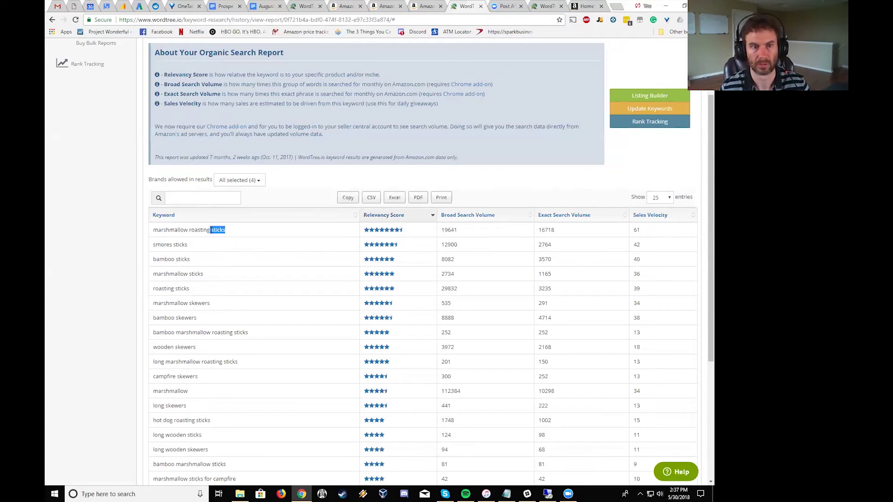
{"action": "left_click", "coordinate": [228, 233]}
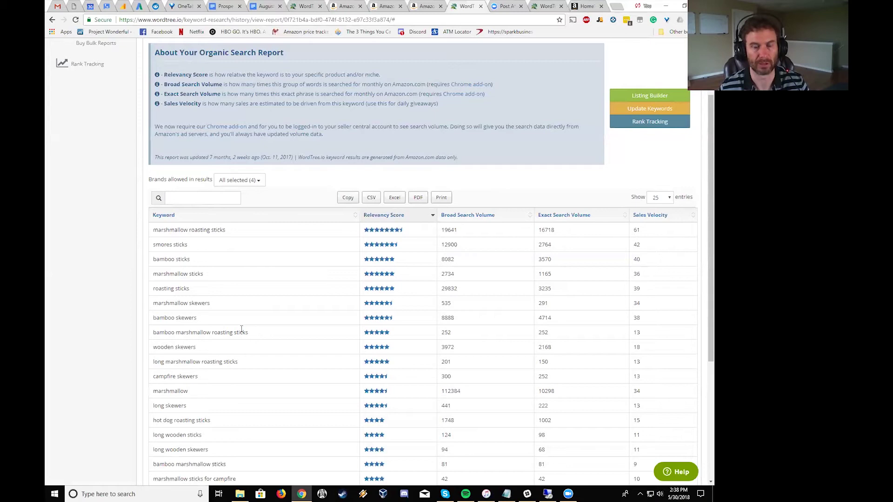
Open the Listing Builder for the Jungle Stix product
{"action": "scroll", "coordinate": [241, 329], "scroll_direction": "up", "scroll_amount": 1}
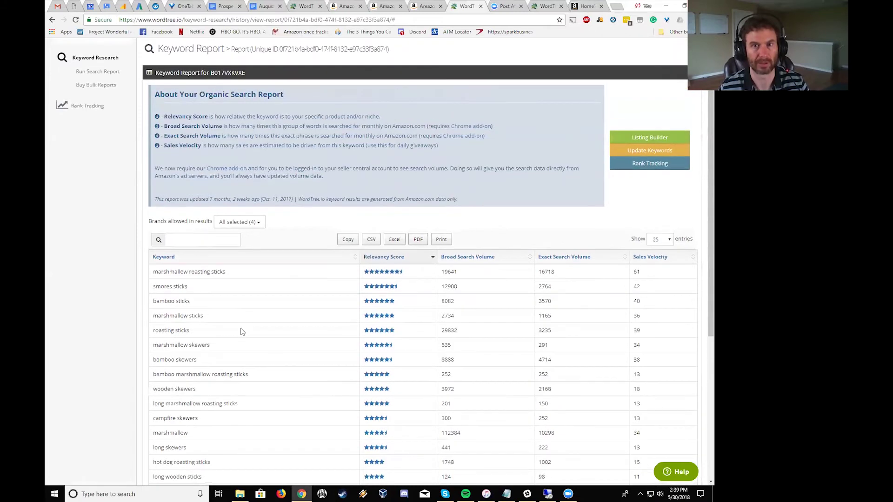
{"action": "scroll", "coordinate": [242, 331], "scroll_direction": "up", "scroll_amount": 1}
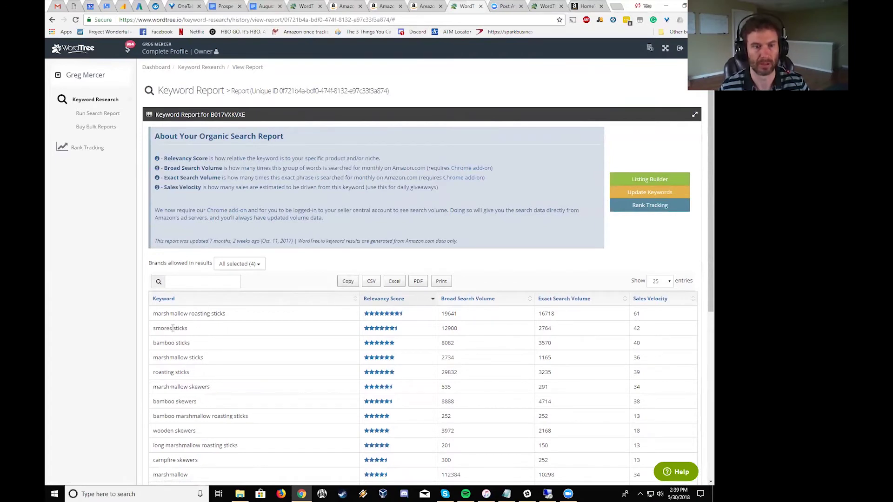
{"action": "left_click", "coordinate": [662, 180]}
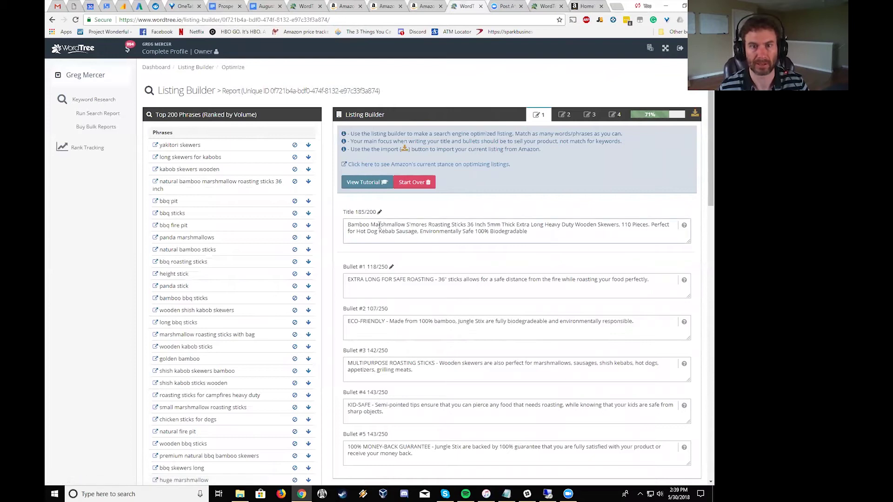
Wipe the listing with Start Over, skip the Amazon import, and select 'marshmallow roasting sticks'
{"action": "left_click", "coordinate": [413, 182]}
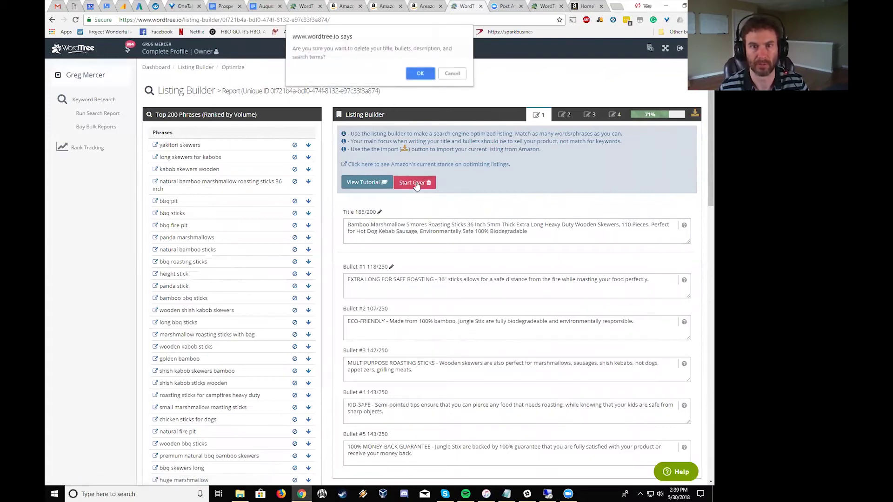
{"action": "left_click", "coordinate": [416, 76]}
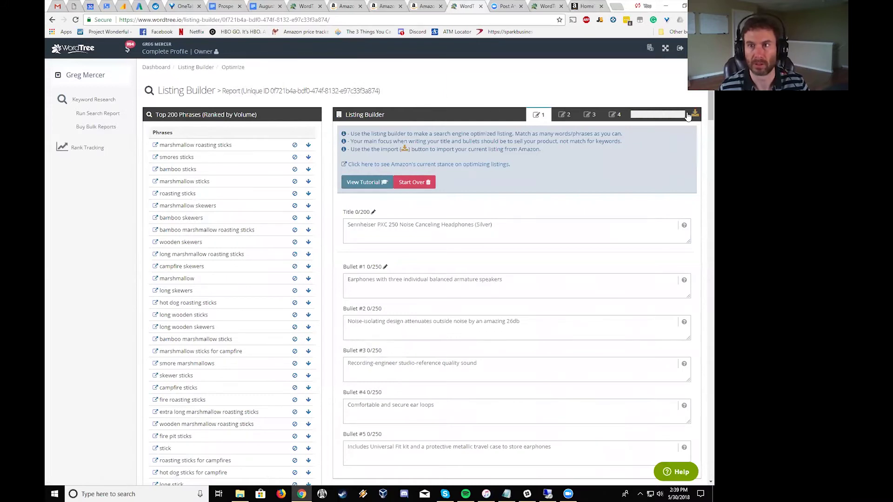
{"action": "left_click", "coordinate": [693, 114]}
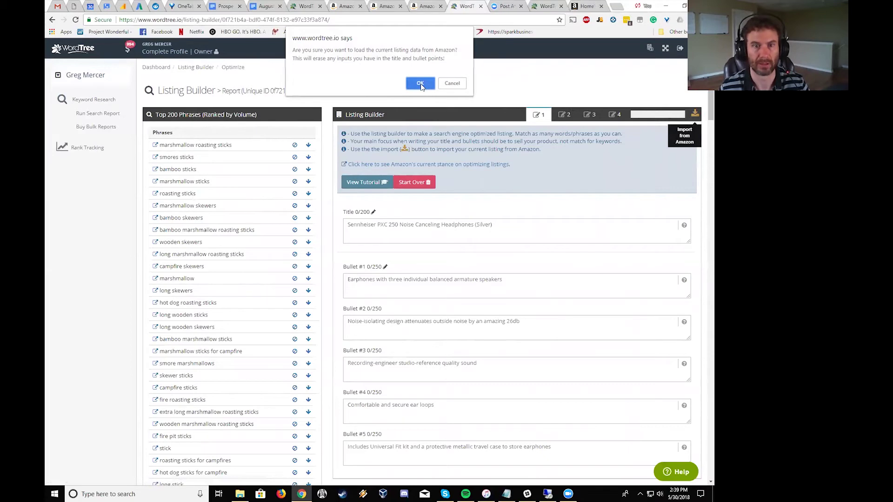
{"action": "left_click", "coordinate": [447, 86]}
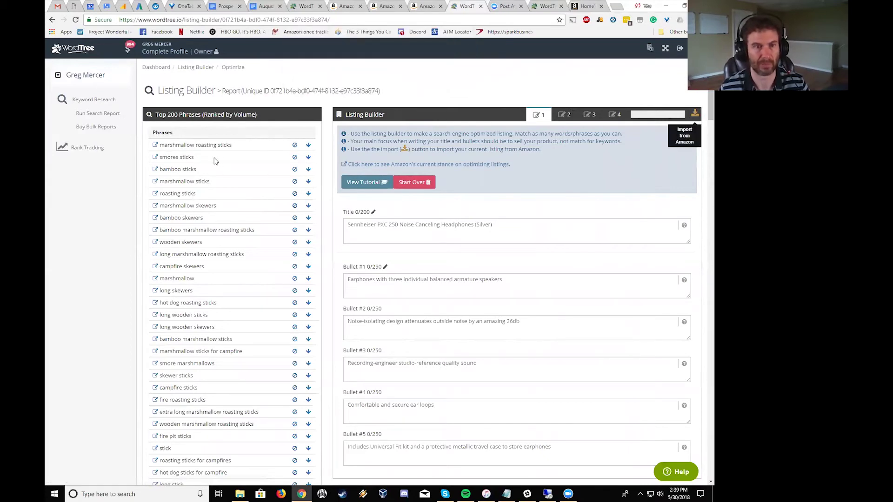
{"action": "left_click_drag", "start_coordinate": [232, 145], "coordinate": [159, 146]}
{"action": "key", "text": "ctrl+c"}
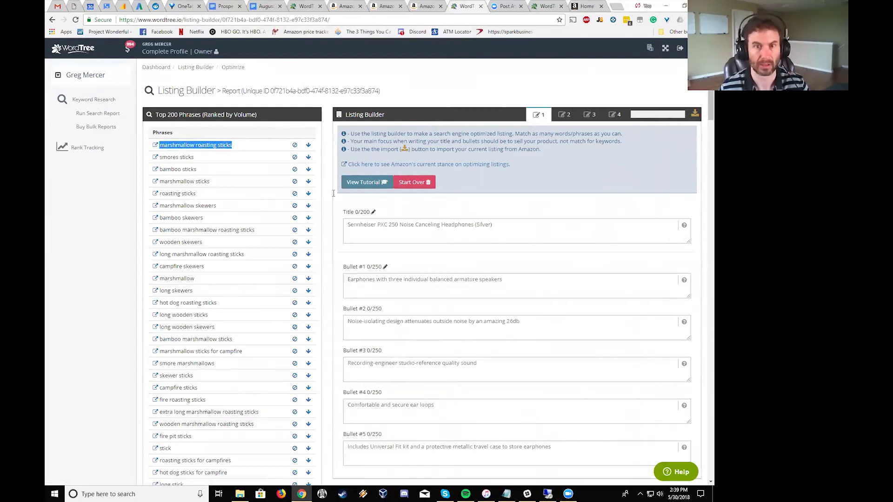
Paste 'marshmallow roasting sticks' as the title, review matched phrases, and view the Description section
{"action": "left_click", "coordinate": [388, 226]}
{"action": "key", "text": "ctrl+v"}
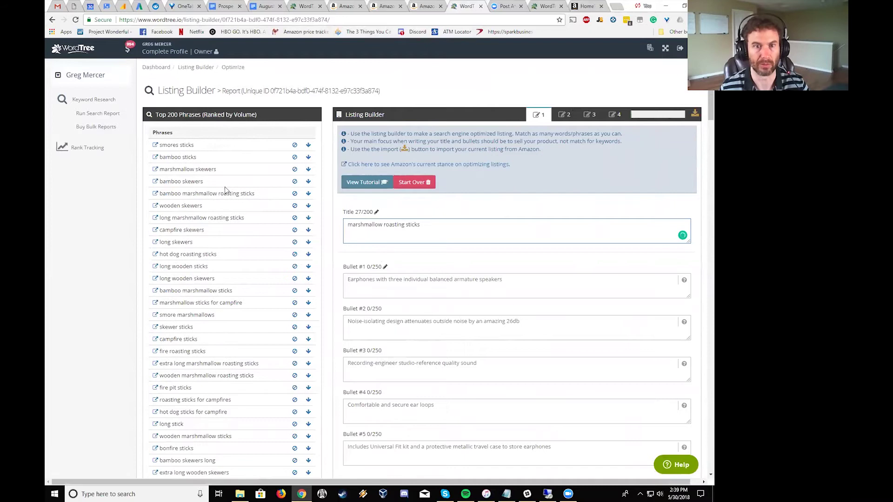
{"action": "scroll", "coordinate": [230, 264], "scroll_direction": "down", "scroll_amount": 1}
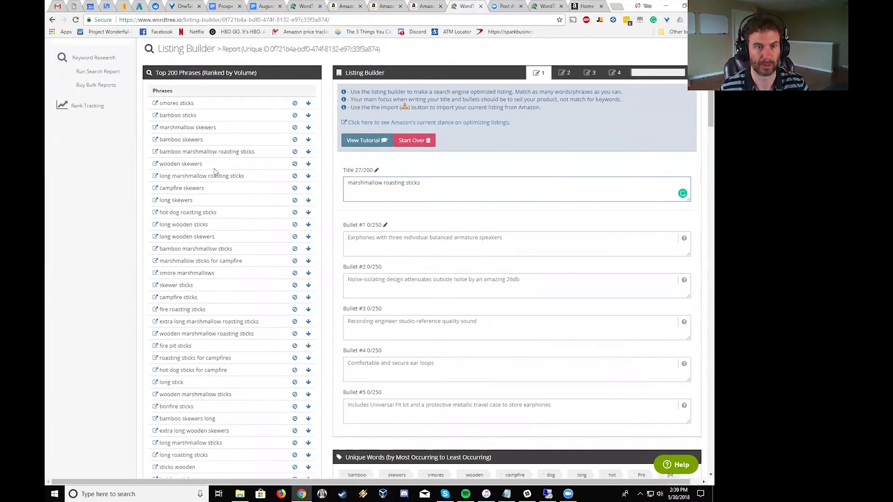
{"action": "scroll", "coordinate": [217, 120], "scroll_direction": "up", "scroll_amount": 1}
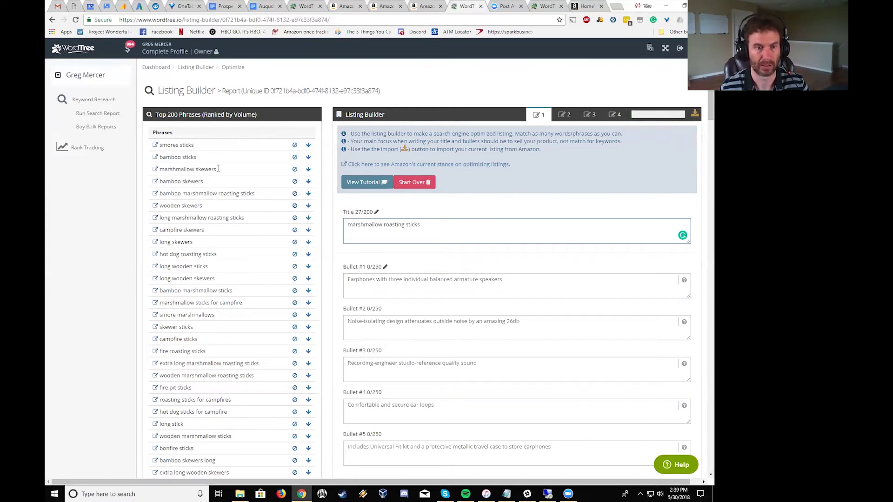
{"action": "scroll", "coordinate": [236, 272], "scroll_direction": "down", "scroll_amount": 2}
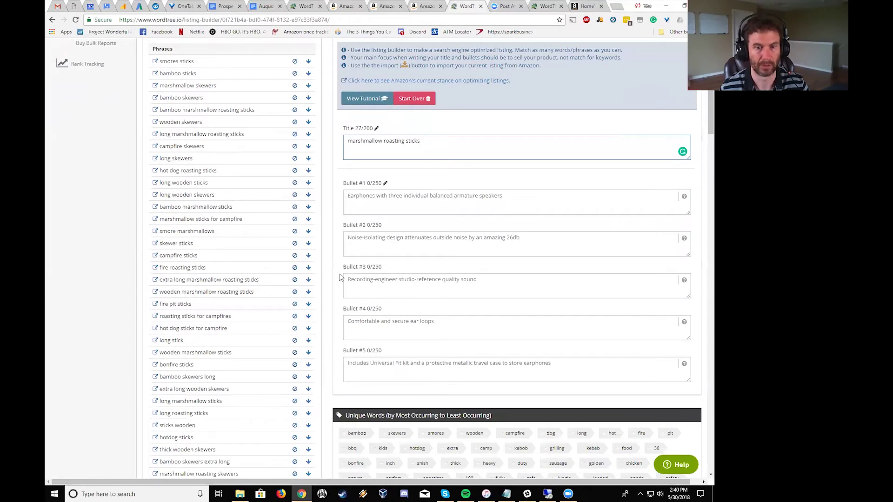
{"action": "scroll", "coordinate": [368, 265], "scroll_direction": "down", "scroll_amount": 4}
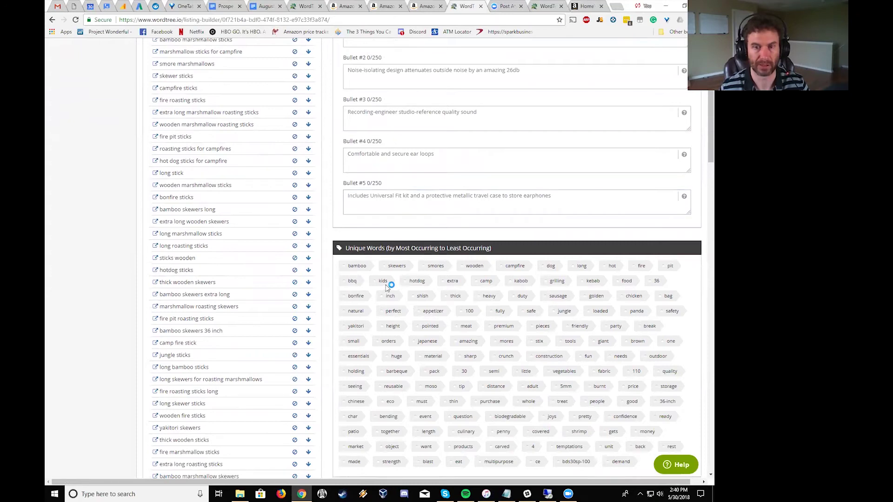
{"action": "scroll", "coordinate": [447, 387], "scroll_direction": "down", "scroll_amount": 1}
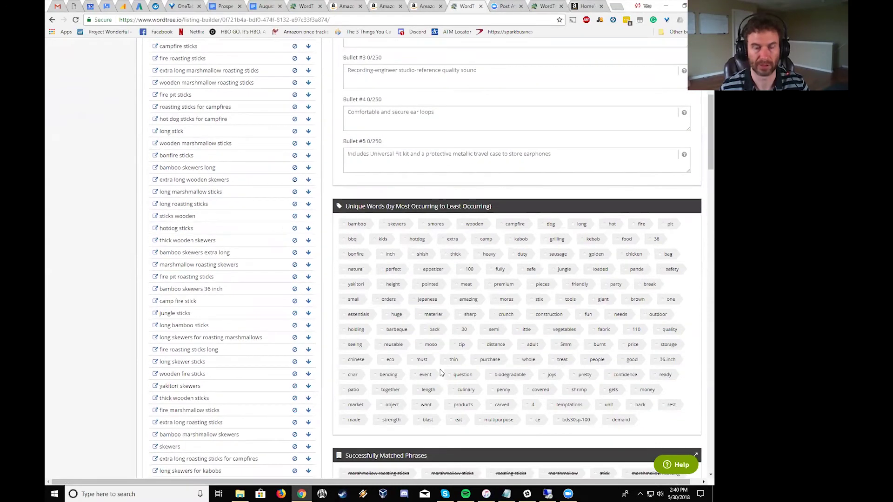
{"action": "scroll", "coordinate": [443, 372], "scroll_direction": "down", "scroll_amount": 2}
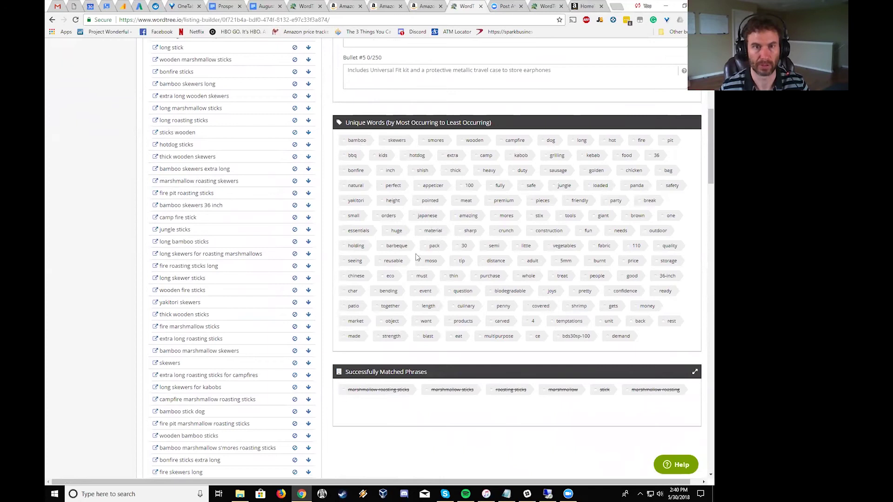
{"action": "scroll", "coordinate": [405, 239], "scroll_direction": "up", "scroll_amount": 9}
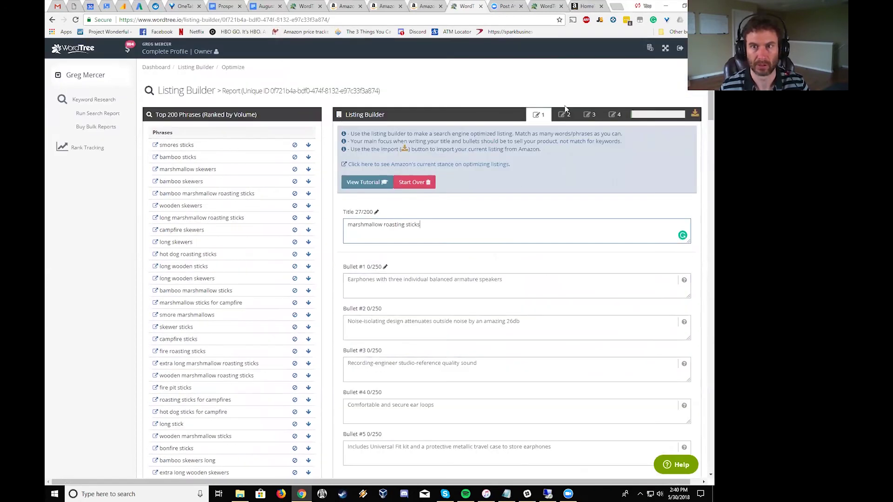
{"action": "left_click", "coordinate": [564, 115]}
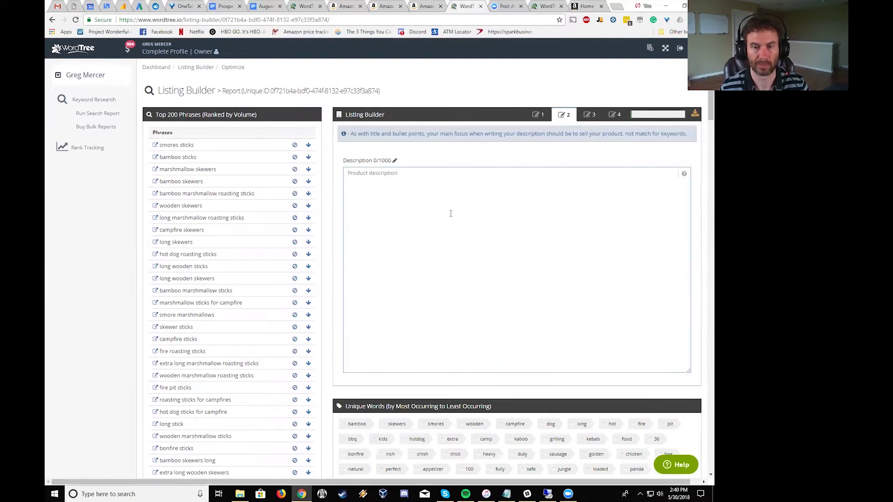
Switch between Search Terms and Subject Matter, ending on the five empty 0/50 subject fields
{"action": "left_click", "coordinate": [589, 115]}
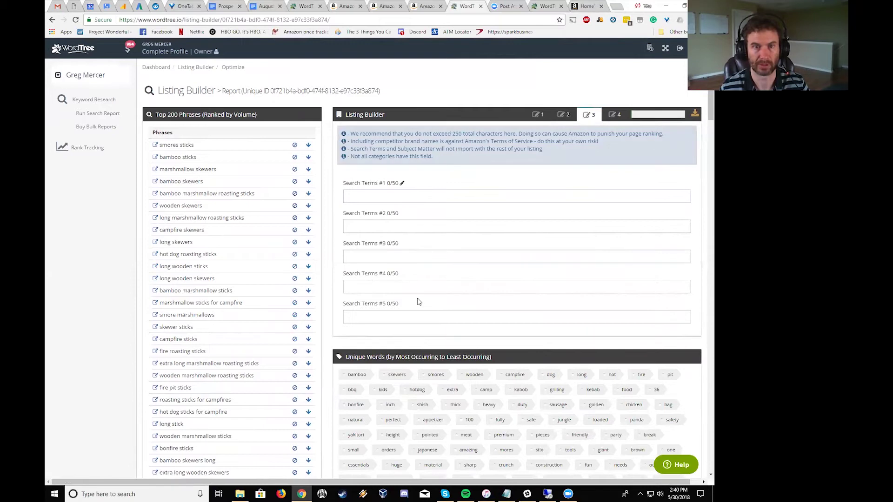
{"action": "left_click", "coordinate": [617, 116]}
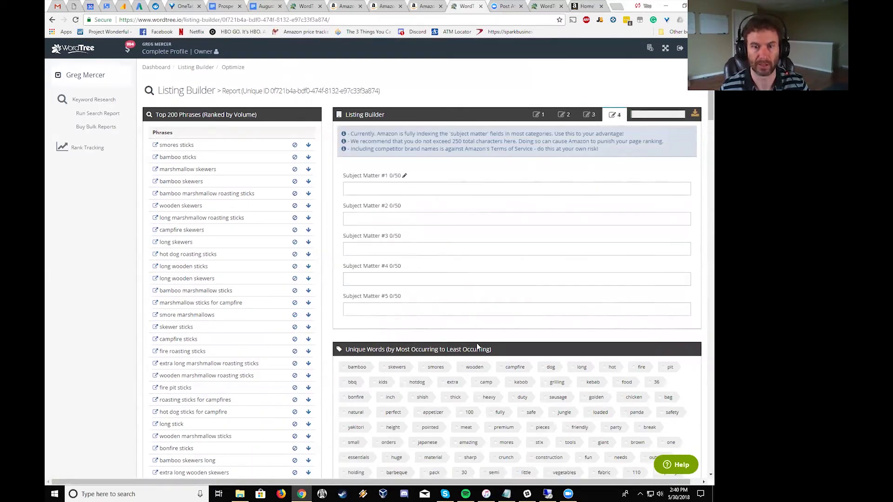
{"action": "scroll", "coordinate": [470, 354], "scroll_direction": "down", "scroll_amount": 1}
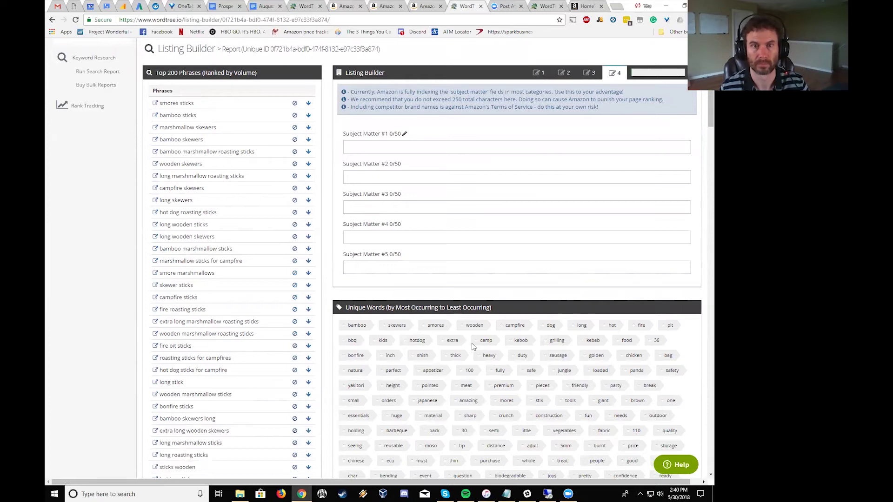
{"action": "left_click", "coordinate": [590, 74]}
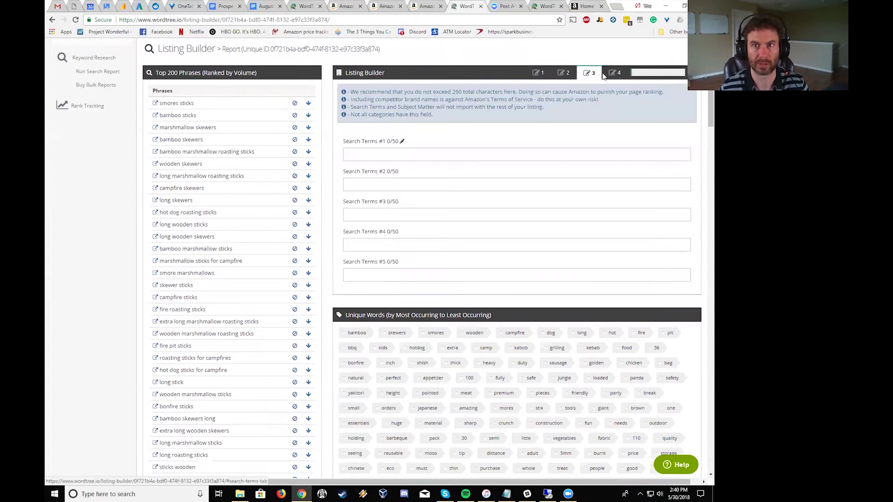
{"action": "left_click", "coordinate": [614, 74]}
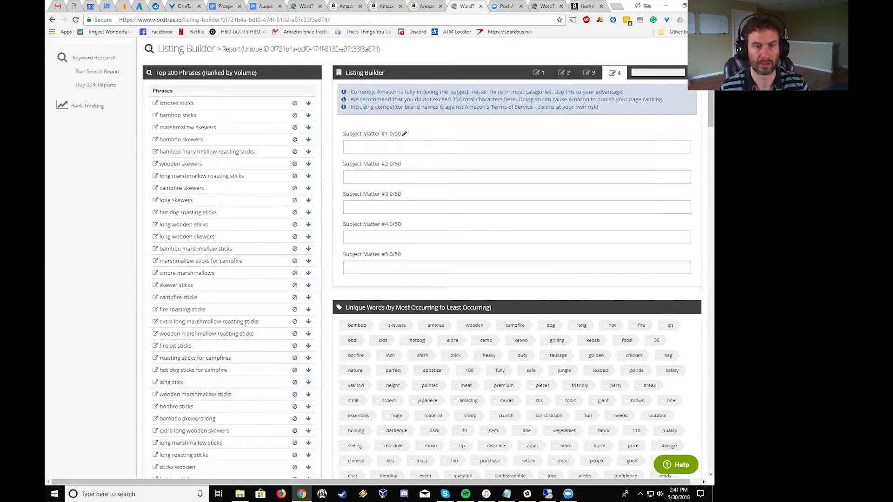
{"action": "scroll", "coordinate": [439, 348], "scroll_direction": "down", "scroll_amount": 1}
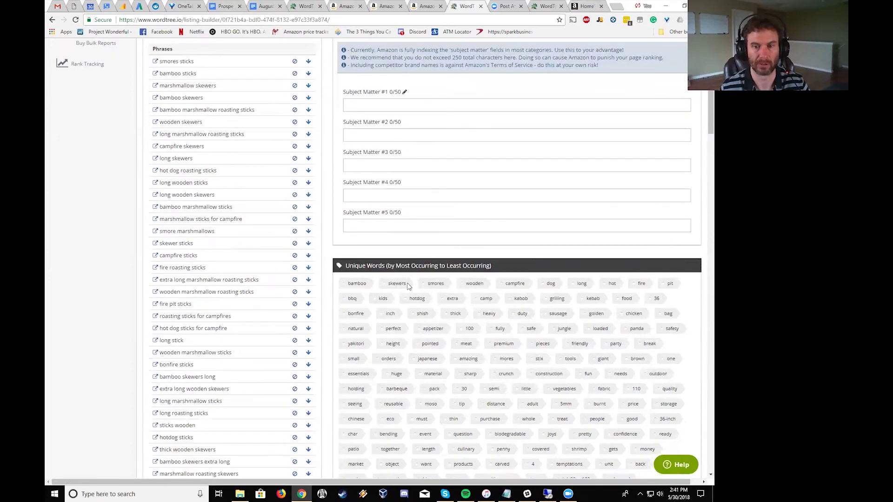
{"action": "scroll", "coordinate": [407, 286], "scroll_direction": "down", "scroll_amount": 1}
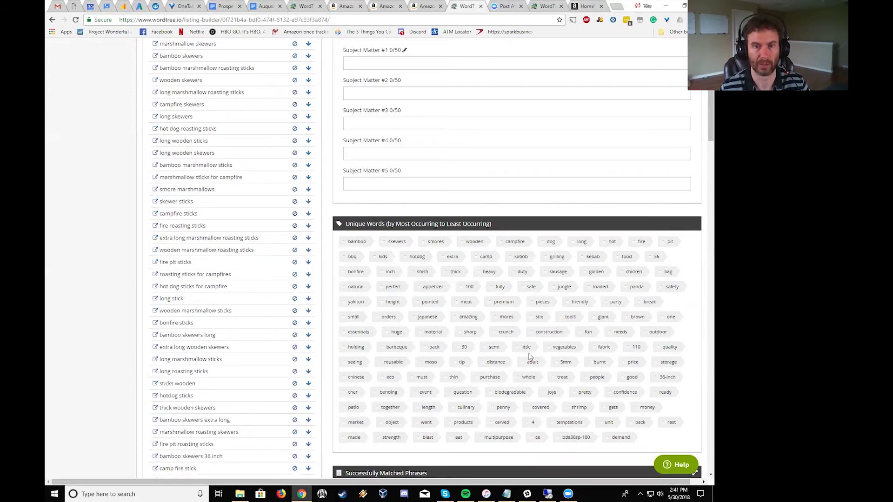
{"action": "scroll", "coordinate": [530, 357], "scroll_direction": "up", "scroll_amount": 1}
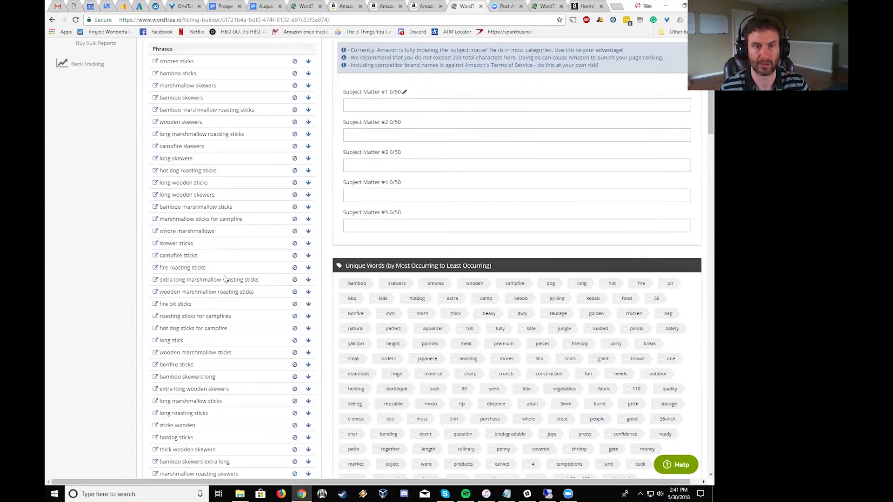
{"action": "scroll", "coordinate": [494, 336], "scroll_direction": "up", "scroll_amount": 1}
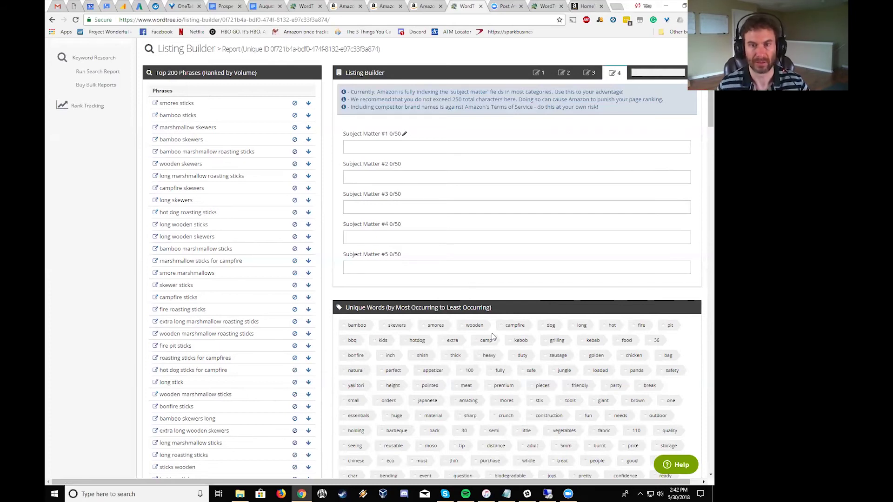
{"action": "scroll", "coordinate": [506, 289], "scroll_direction": "up", "scroll_amount": 1}
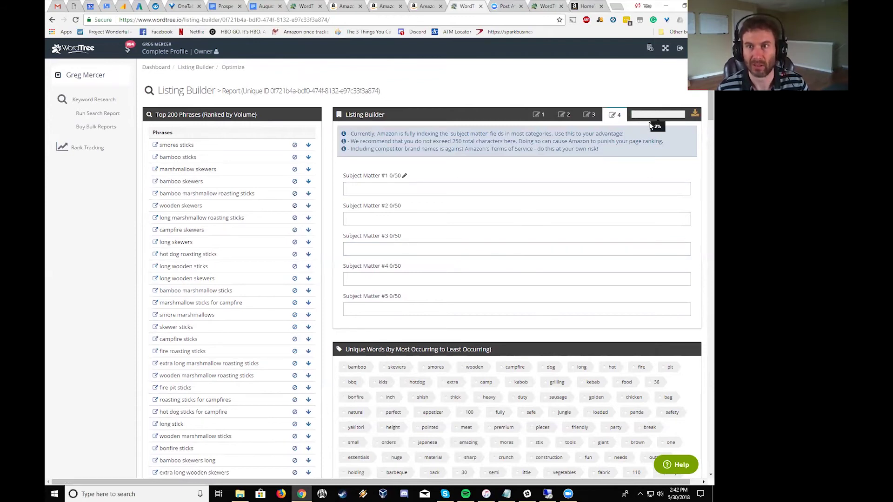
Clear the title and bullets with Start Over, then import the current Amazon listing
{"action": "left_click", "coordinate": [540, 115]}
{"action": "left_click", "coordinate": [427, 184]}
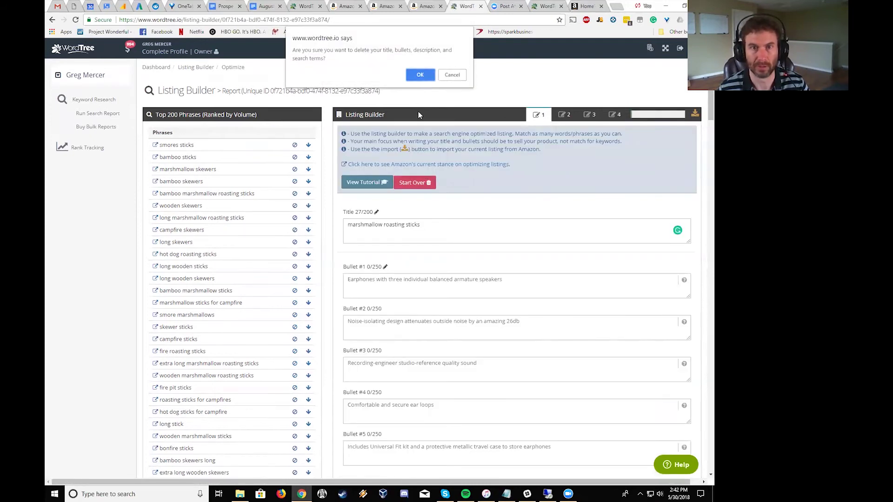
{"action": "left_click", "coordinate": [420, 71]}
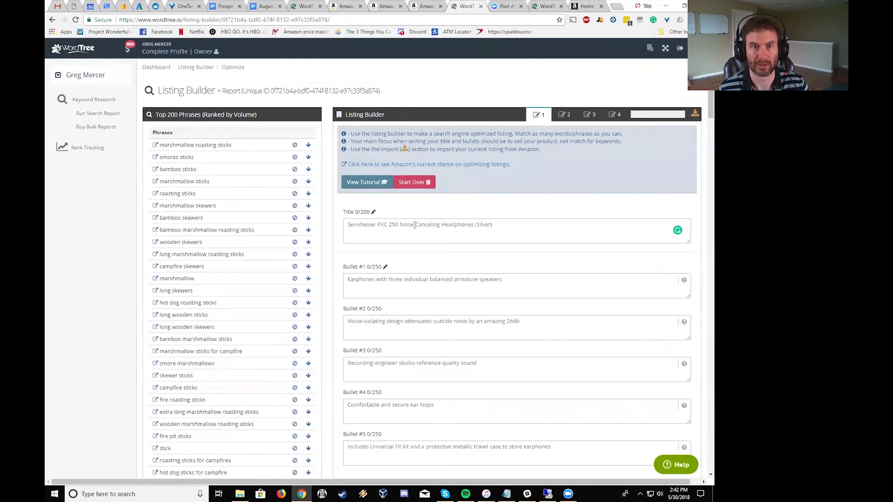
{"action": "left_click", "coordinate": [699, 117]}
{"action": "left_click", "coordinate": [432, 87]}
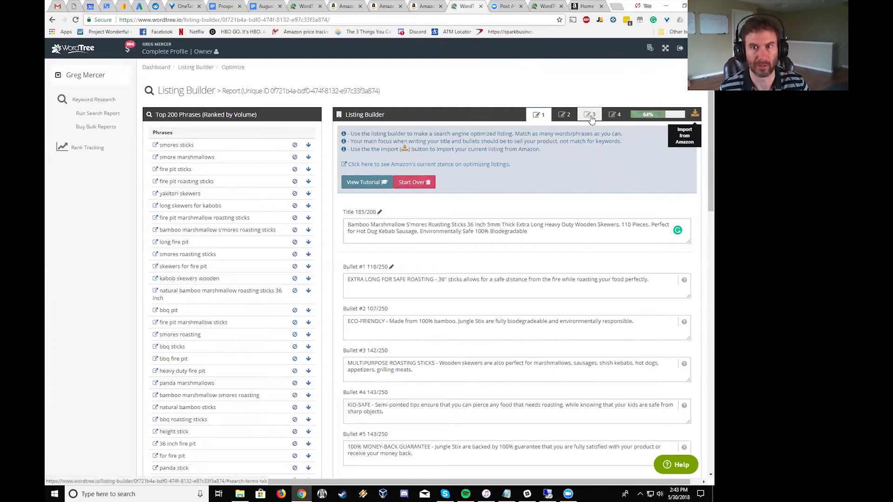
{"action": "scroll", "coordinate": [585, 119], "scroll_direction": "down", "scroll_amount": 2}
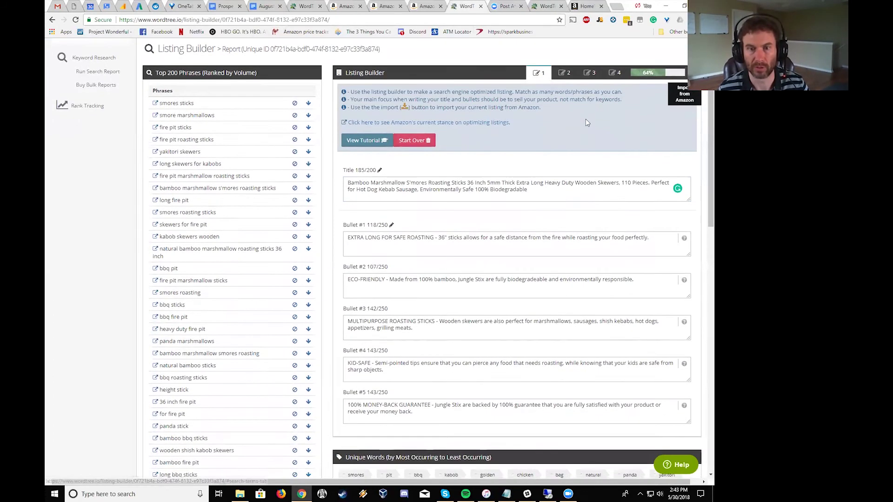
{"action": "scroll", "coordinate": [574, 127], "scroll_direction": "up", "scroll_amount": 2}
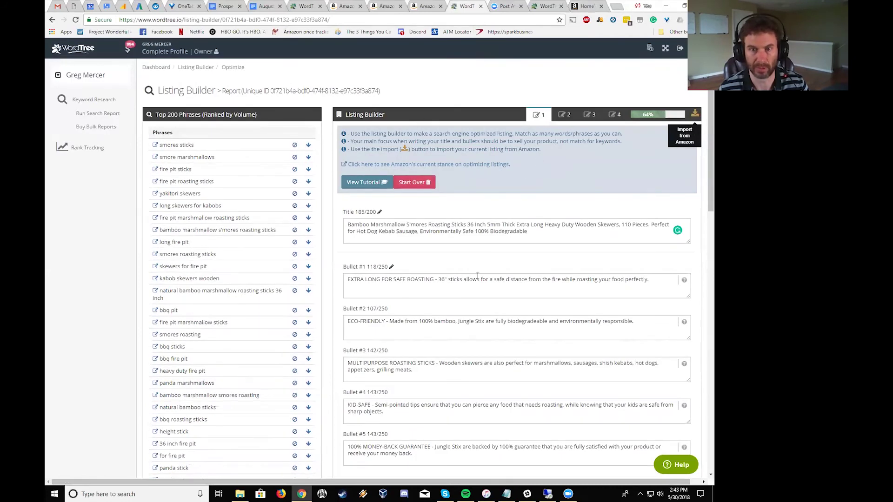
{"action": "left_click", "coordinate": [590, 115]}
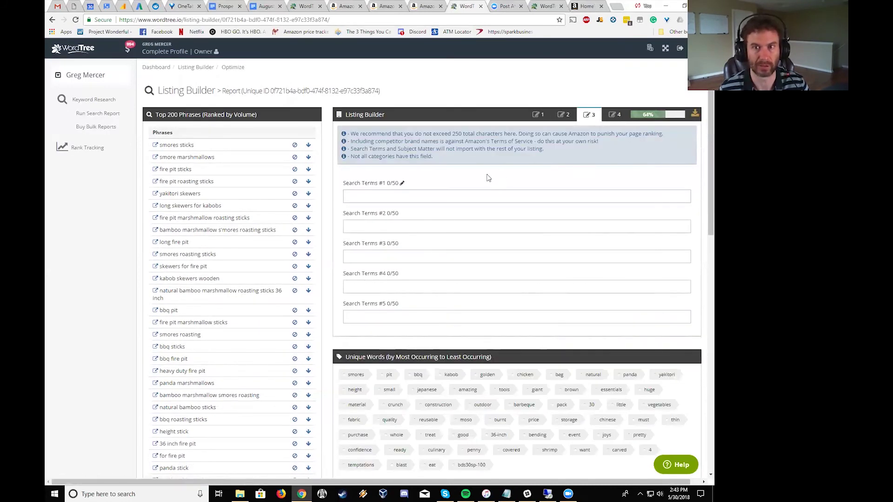
{"action": "scroll", "coordinate": [500, 378], "scroll_direction": "down", "scroll_amount": 1}
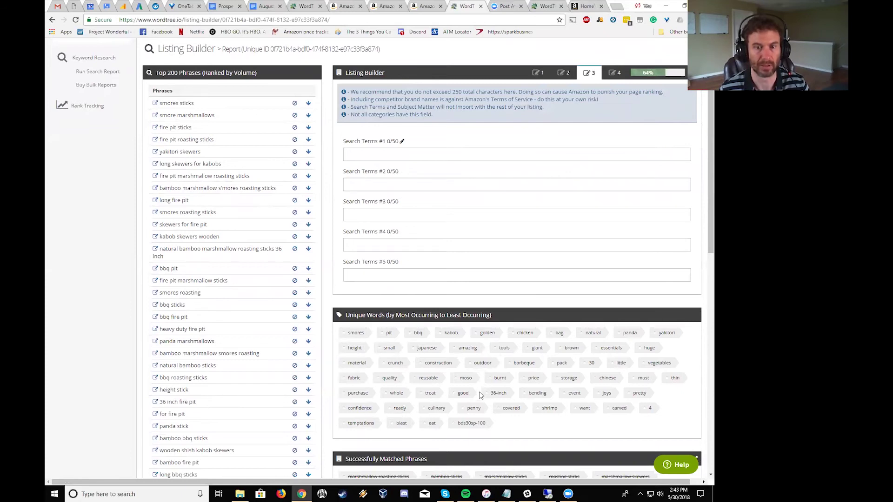
{"action": "scroll", "coordinate": [265, 258], "scroll_direction": "up", "scroll_amount": 2}
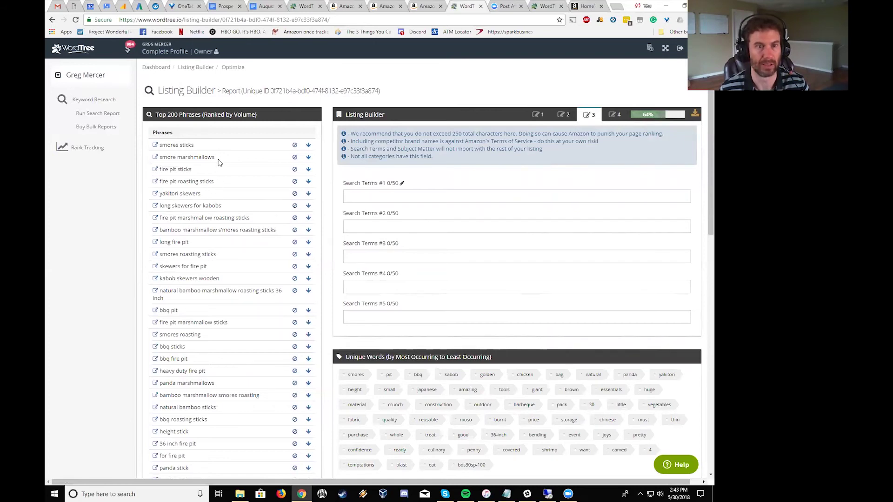
{"action": "left_click", "coordinate": [539, 114]}
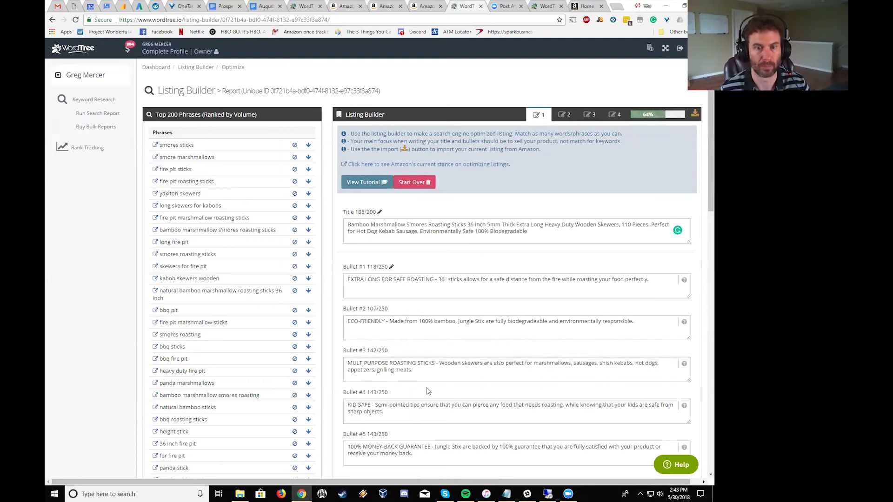
{"action": "scroll", "coordinate": [428, 391], "scroll_direction": "down", "scroll_amount": 5}
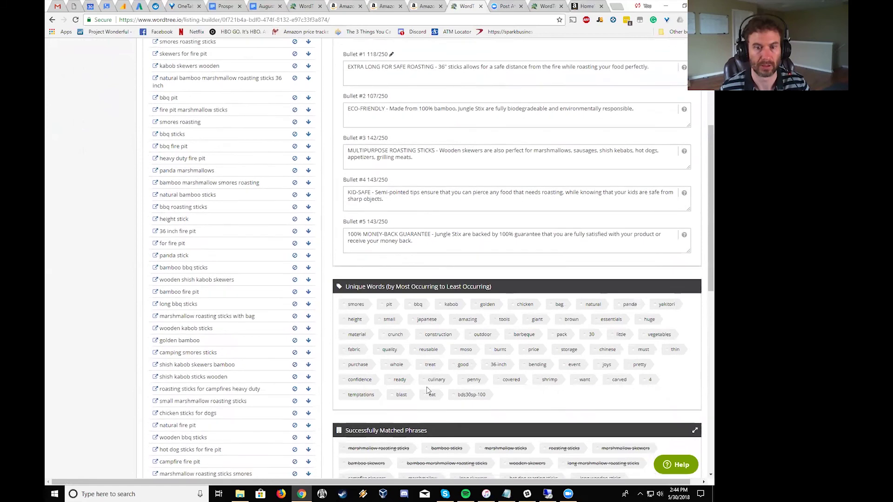
{"action": "scroll", "coordinate": [424, 372], "scroll_direction": "down", "scroll_amount": 3}
{"action": "scroll", "coordinate": [419, 279], "scroll_direction": "up", "scroll_amount": 7}
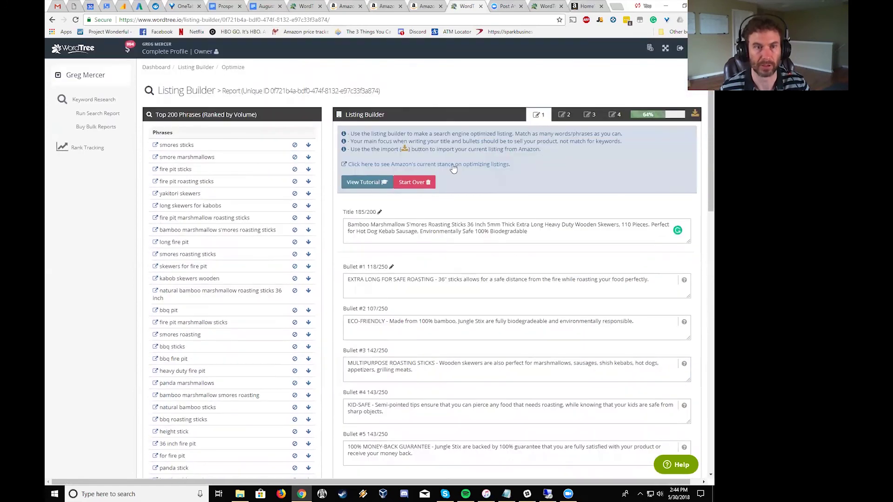
{"action": "scroll", "coordinate": [513, 230], "scroll_direction": "down", "scroll_amount": 4}
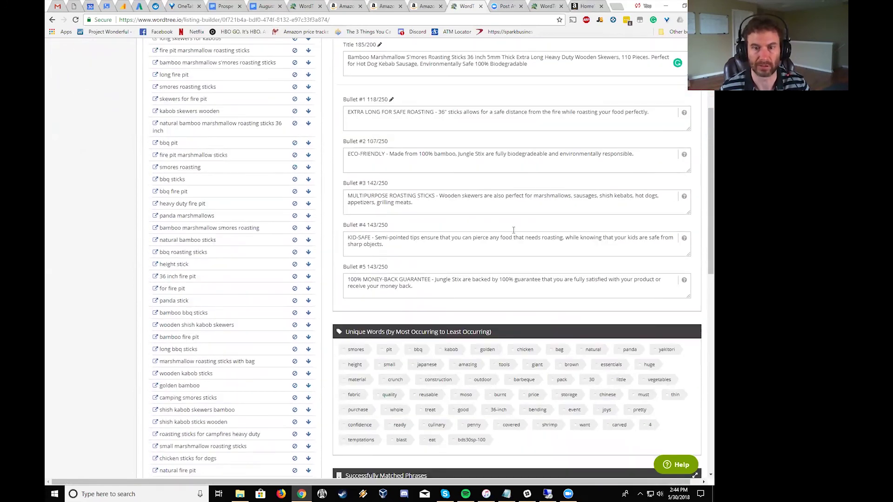
{"action": "scroll", "coordinate": [470, 385], "scroll_direction": "up", "scroll_amount": 4}
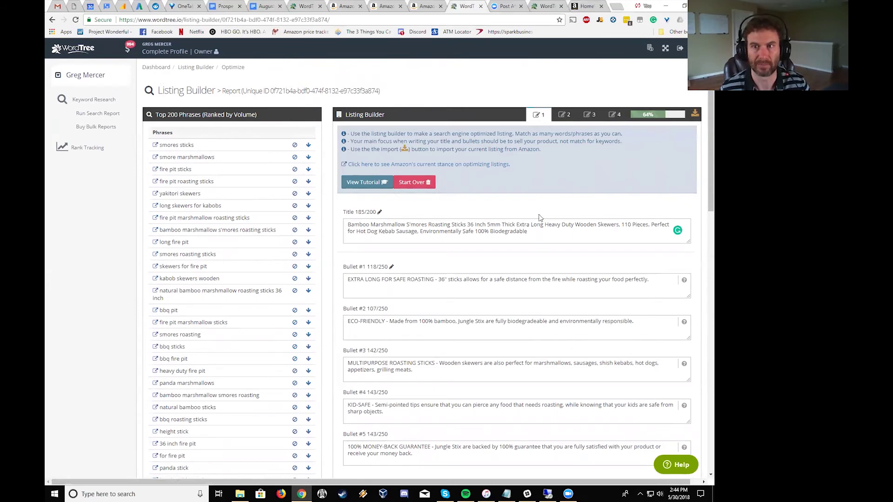
{"action": "scroll", "coordinate": [408, 239], "scroll_direction": "down", "scroll_amount": 6}
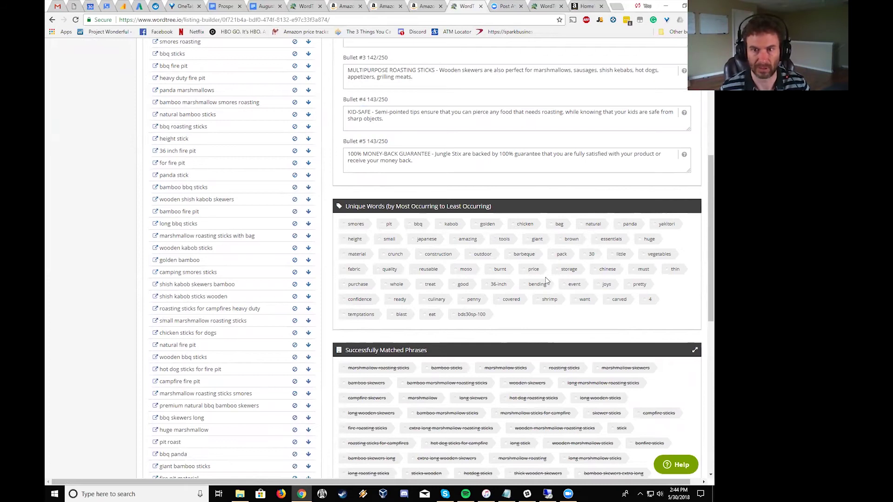
{"action": "scroll", "coordinate": [477, 286], "scroll_direction": "up", "scroll_amount": 4}
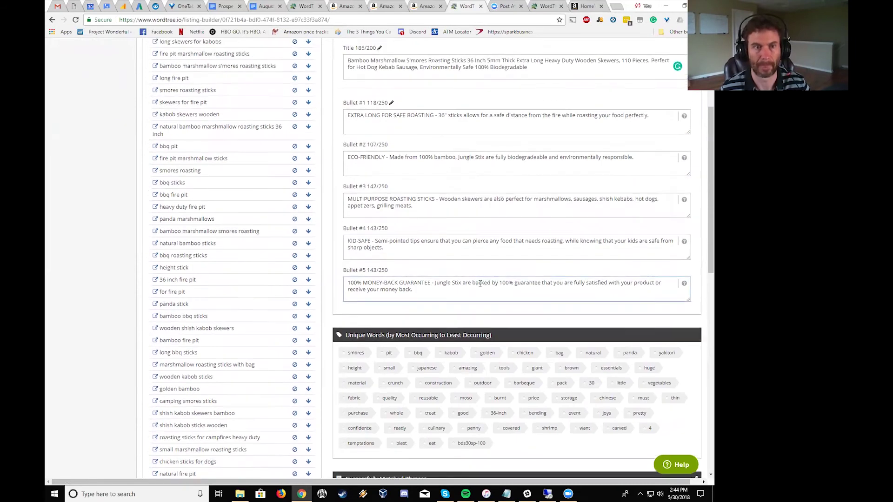
{"action": "scroll", "coordinate": [480, 283], "scroll_direction": "up", "scroll_amount": 3}
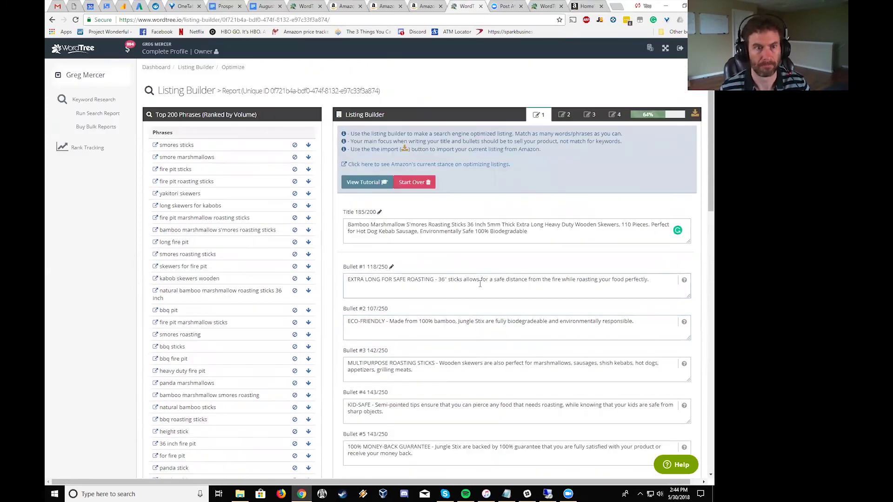
Check the title (200) and bullet (250) maximum lengths, leaving both unchanged
{"action": "left_click", "coordinate": [379, 212]}
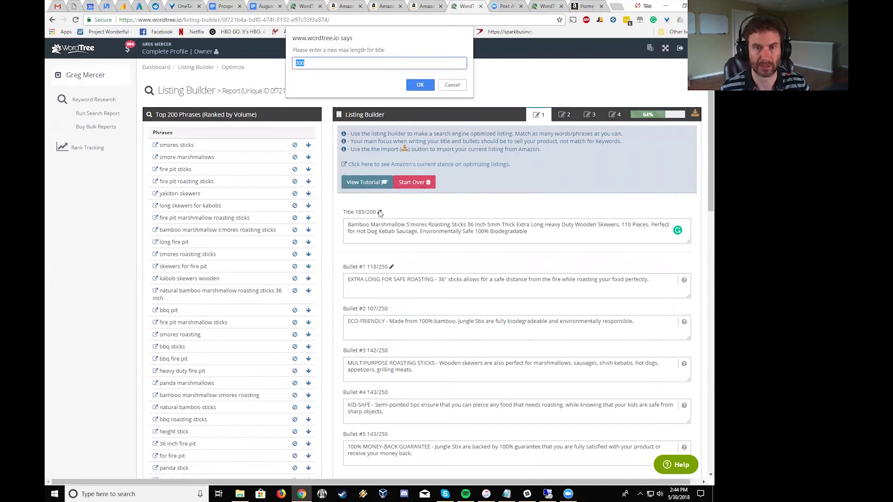
{"action": "left_click", "coordinate": [451, 86]}
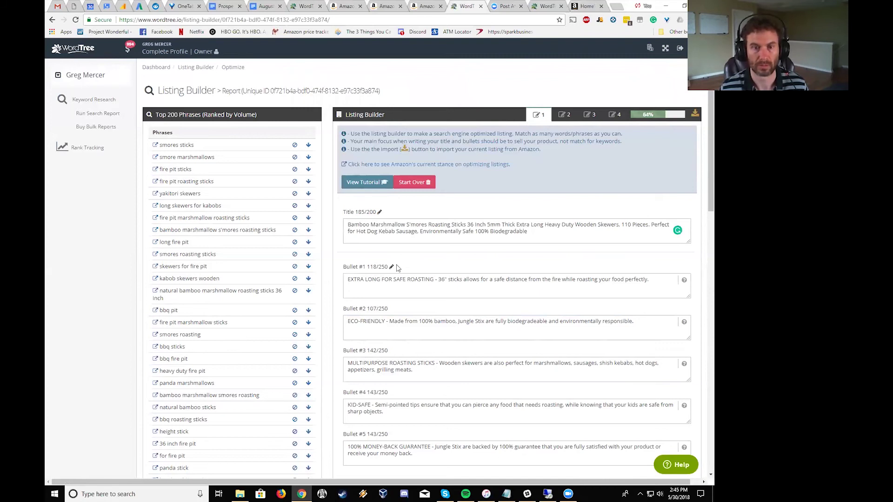
{"action": "scroll", "coordinate": [399, 268], "scroll_direction": "down", "scroll_amount": 1}
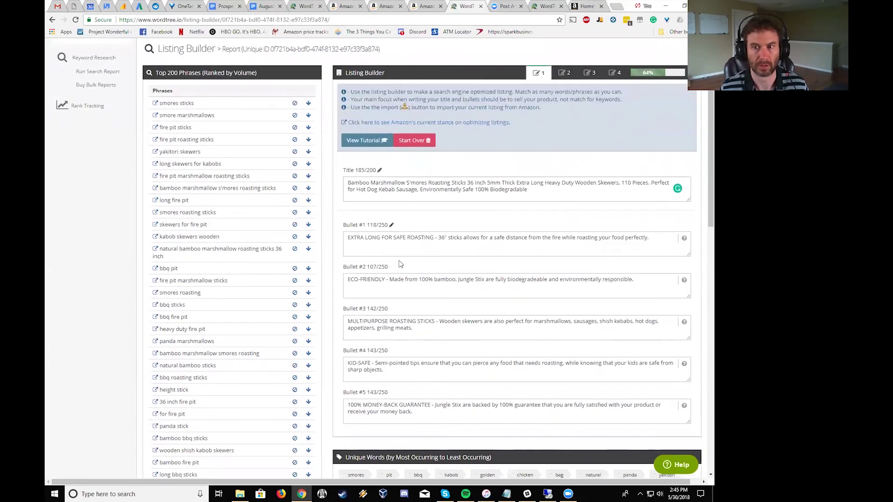
{"action": "left_click", "coordinate": [391, 225]}
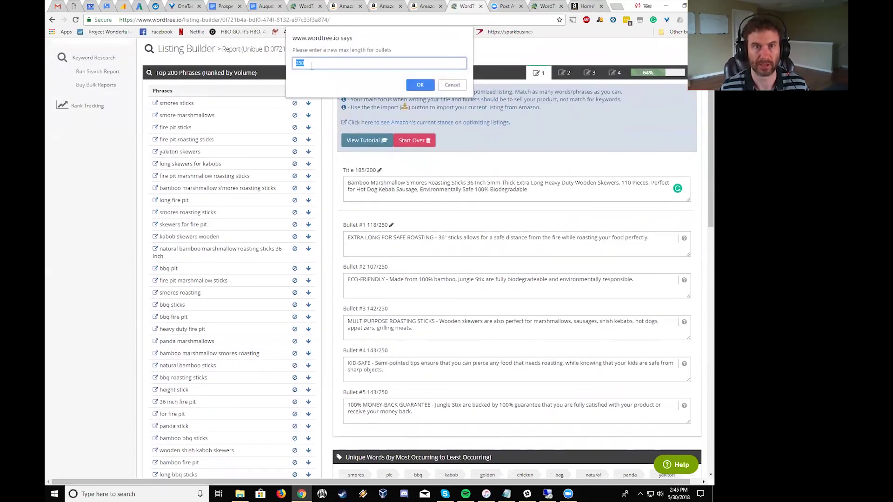
{"action": "left_click", "coordinate": [450, 85]}
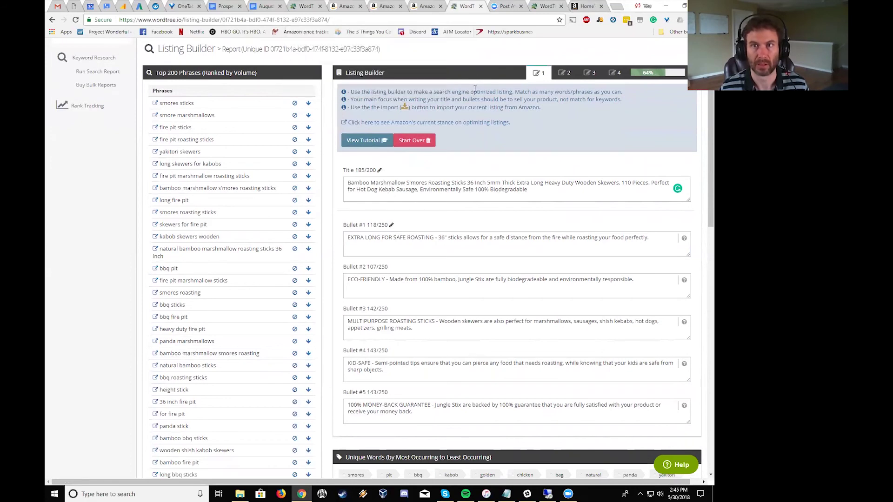
{"action": "scroll", "coordinate": [579, 89], "scroll_direction": "up", "scroll_amount": 1}
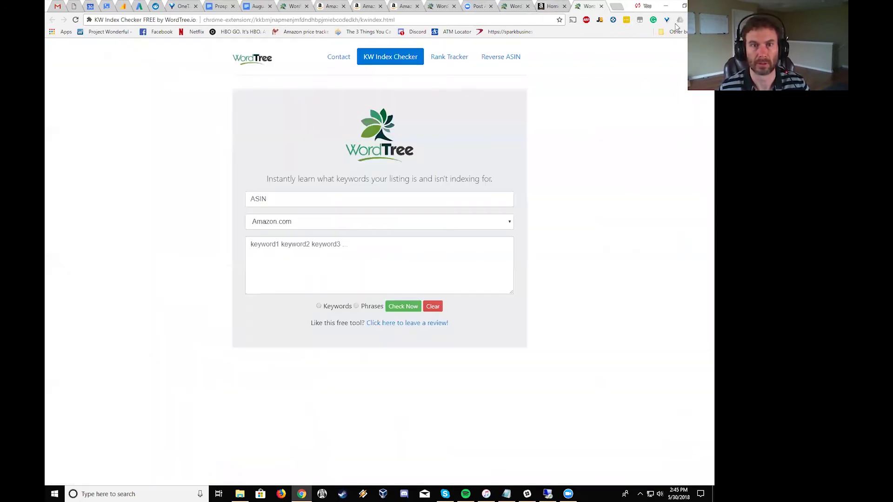
Paste ASIN B017VXKVXE, copied from the Amazon listing page, into the KW Index Checker
{"action": "left_click", "coordinate": [385, 200]}
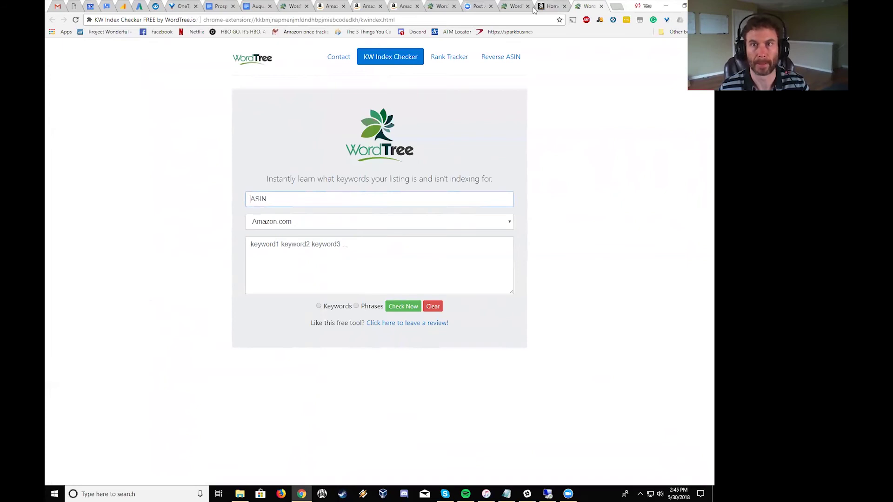
{"action": "left_click", "coordinate": [321, 7]}
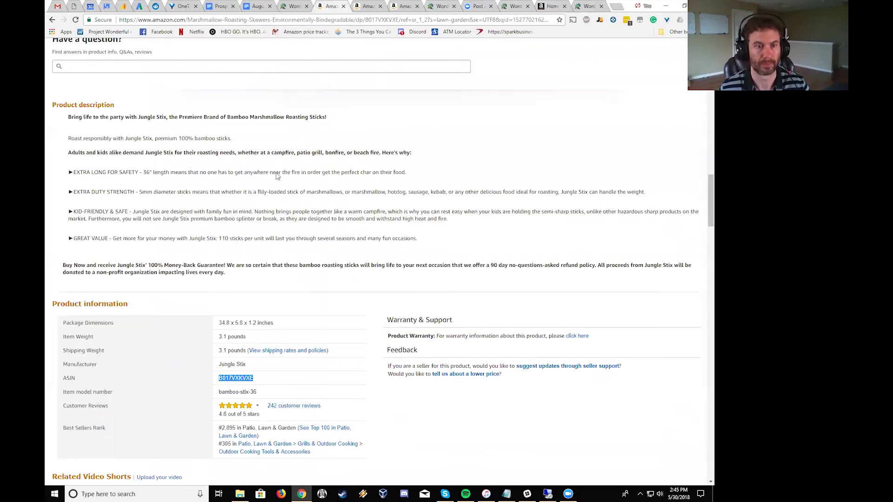
{"action": "right_click", "coordinate": [235, 377]}
{"action": "left_click", "coordinate": [255, 384]}
{"action": "left_click", "coordinate": [587, 6]}
{"action": "left_click", "coordinate": [330, 201]}
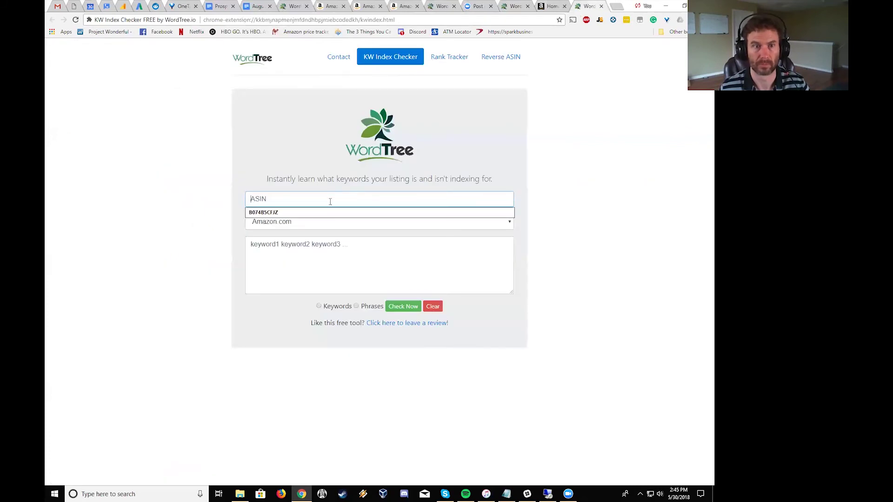
{"action": "type", "text": "B017VXKVXE"}
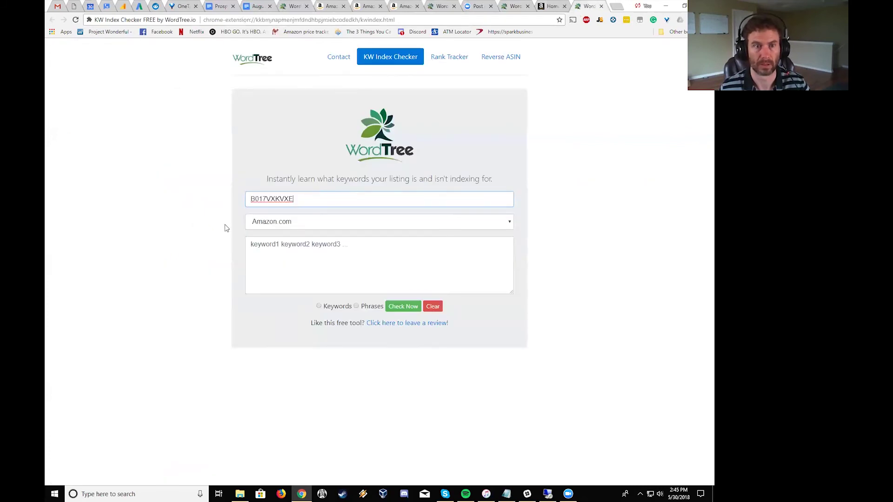
{"action": "left_click", "coordinate": [519, 5]}
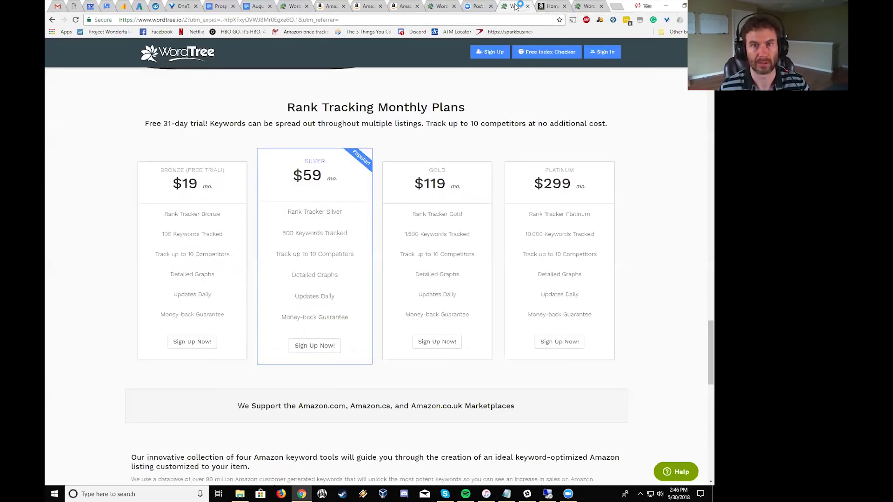
Switch back to the Listing Builder showing the imported Jungle Stix title at 185/200
{"action": "left_click", "coordinate": [441, 6]}
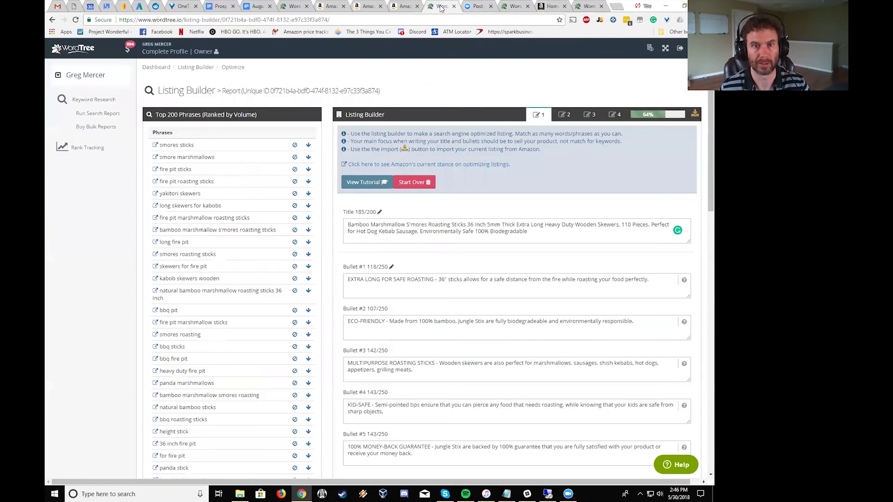
Reopen the Jungle Stix keyword report for B017VXKVXE from the Keyword Research history
{"action": "left_click", "coordinate": [102, 102]}
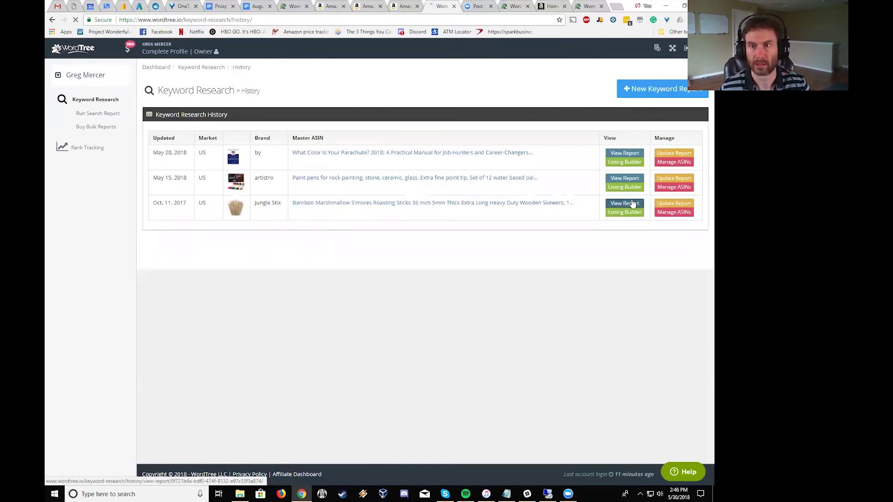
{"action": "left_click", "coordinate": [632, 203]}
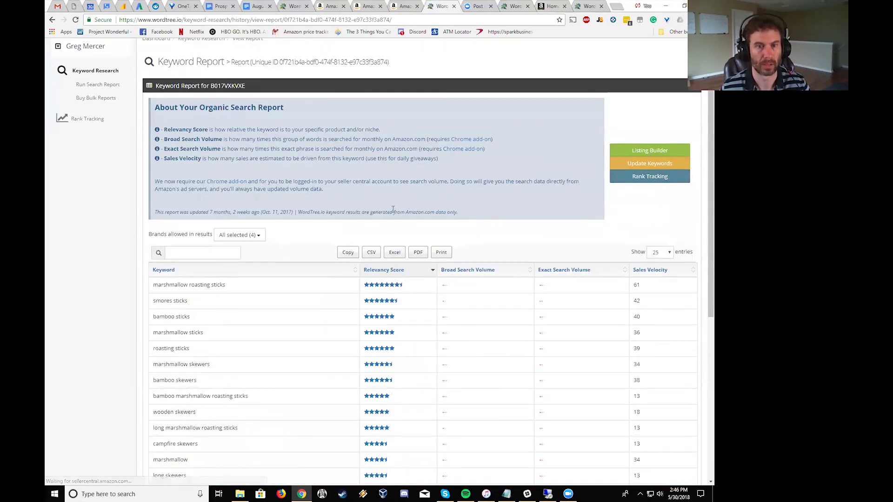
Paste all 644 copied keywords into the KW Index Checker and start a Phrases index check for B017VXKVXE
{"action": "scroll", "coordinate": [417, 214], "scroll_direction": "down", "scroll_amount": 5}
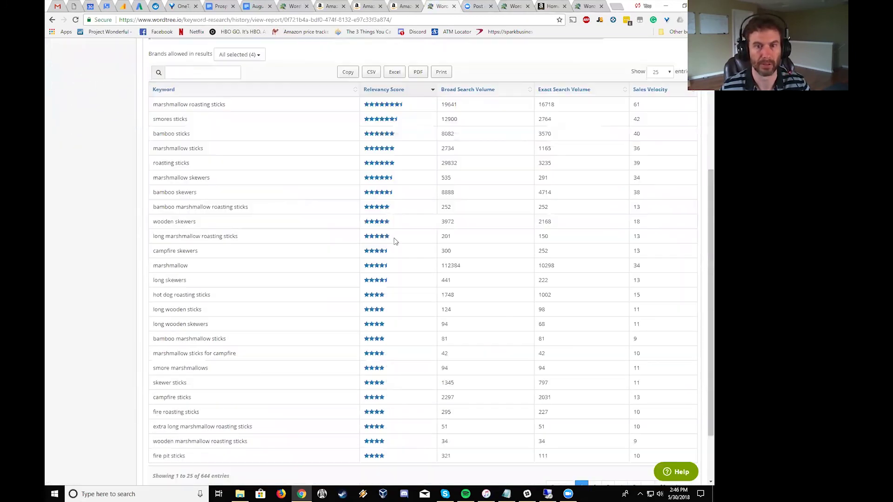
{"action": "left_click", "coordinate": [348, 72]}
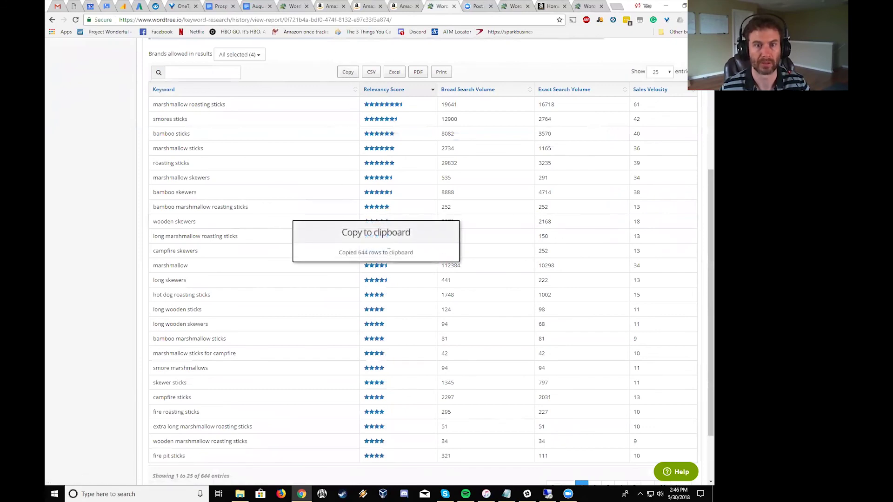
{"action": "left_click", "coordinate": [587, 6]}
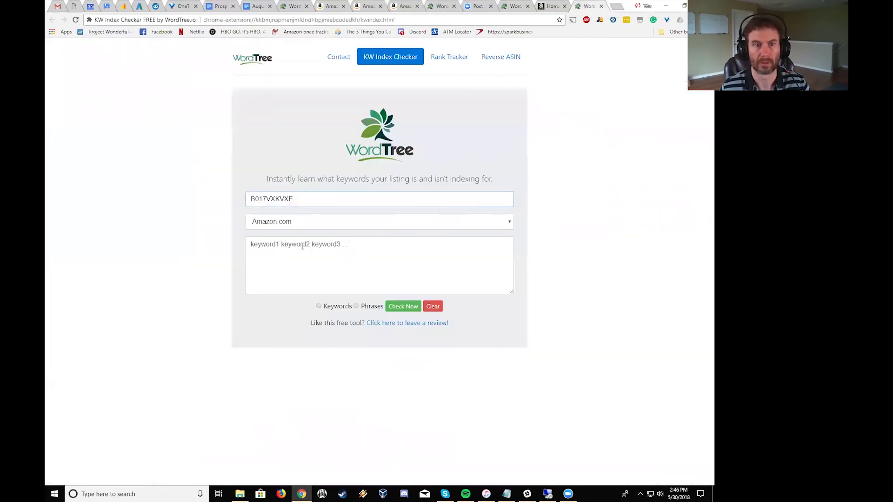
{"action": "left_click", "coordinate": [436, 268]}
{"action": "key", "text": "ctrl+v"}
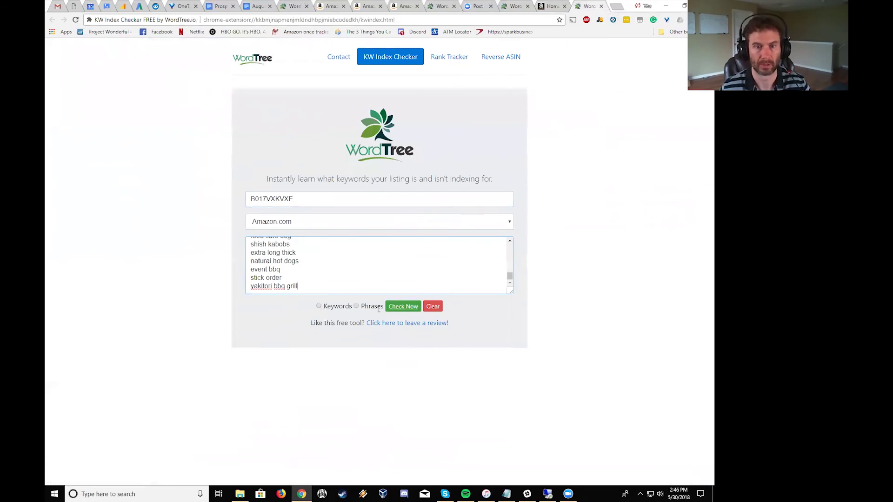
{"action": "left_click", "coordinate": [355, 306]}
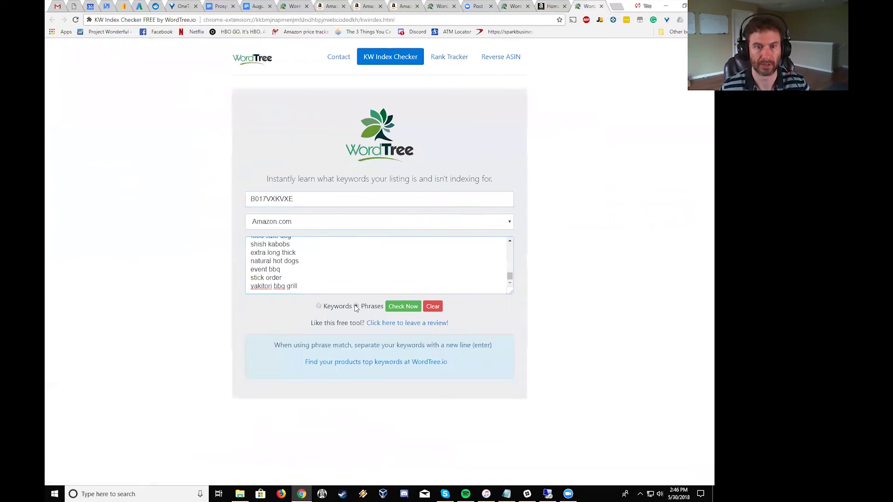
{"action": "left_click", "coordinate": [404, 308]}
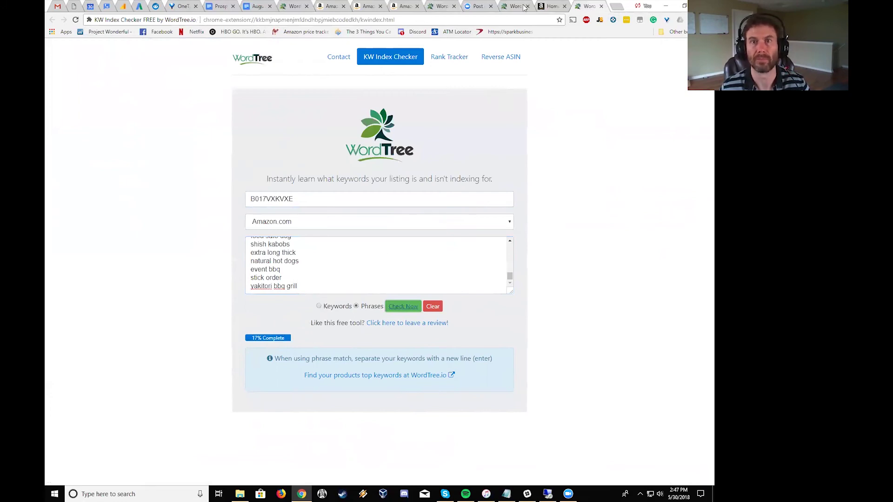
Open Jungle Stix rank tracking and view its 99 tracked keywords, with marshmallow roasting sticks ranked 19th
{"action": "left_click", "coordinate": [439, 6]}
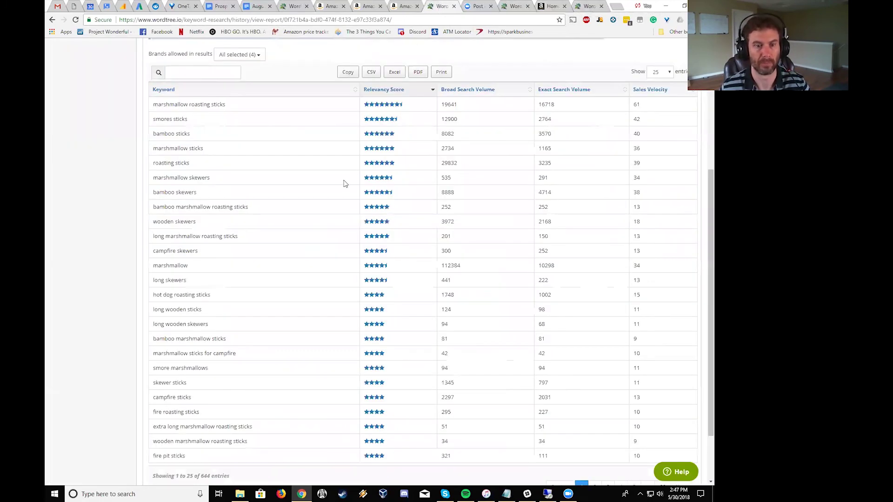
{"action": "scroll", "coordinate": [341, 186], "scroll_direction": "up", "scroll_amount": 3}
{"action": "scroll", "coordinate": [338, 186], "scroll_direction": "up", "scroll_amount": 3}
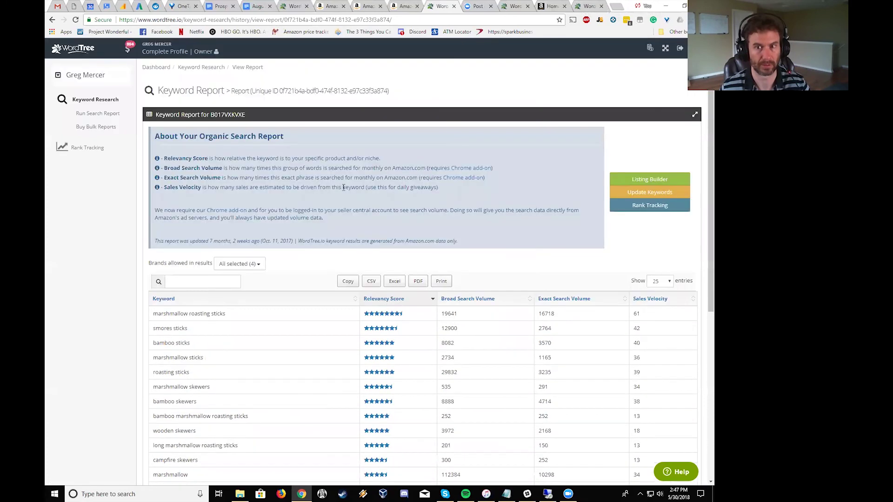
{"action": "left_click", "coordinate": [642, 211]}
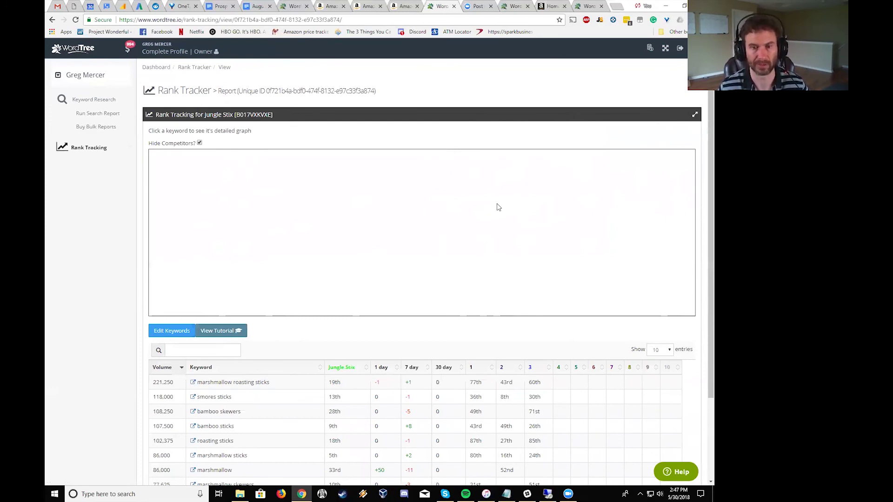
{"action": "scroll", "coordinate": [499, 207], "scroll_direction": "down", "scroll_amount": 3}
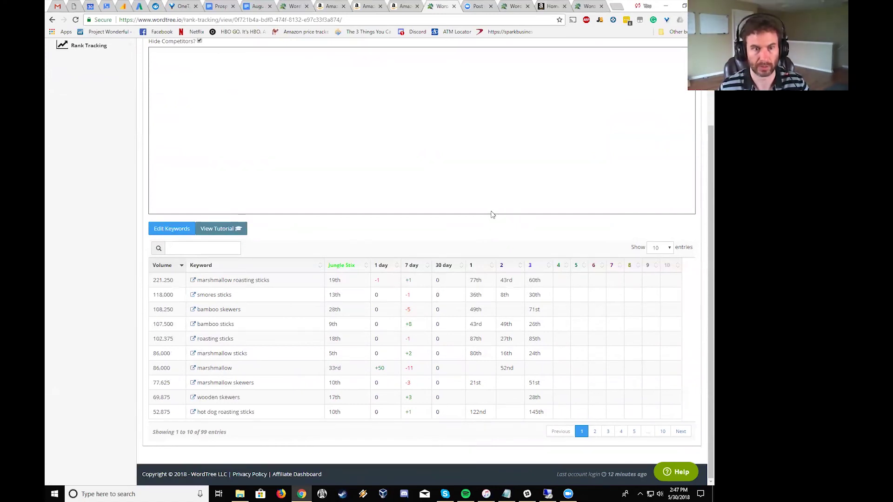
{"action": "scroll", "coordinate": [492, 213], "scroll_direction": "up", "scroll_amount": 3}
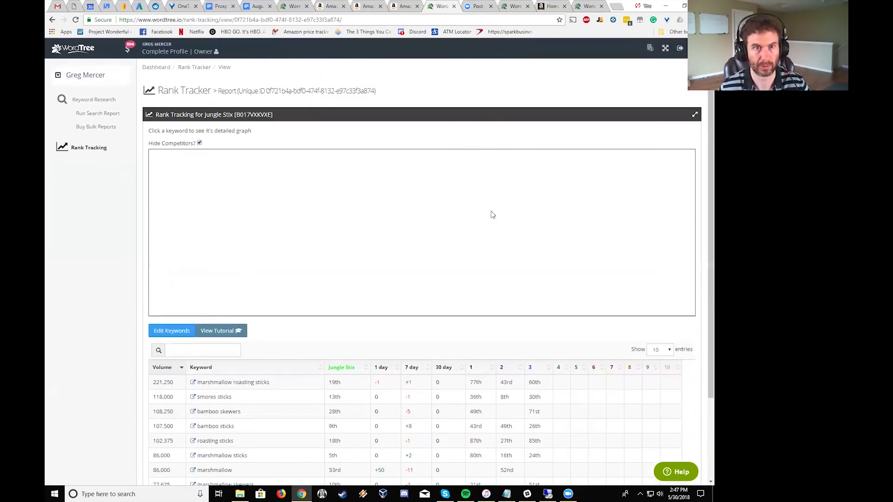
{"action": "scroll", "coordinate": [378, 276], "scroll_direction": "down", "scroll_amount": 2}
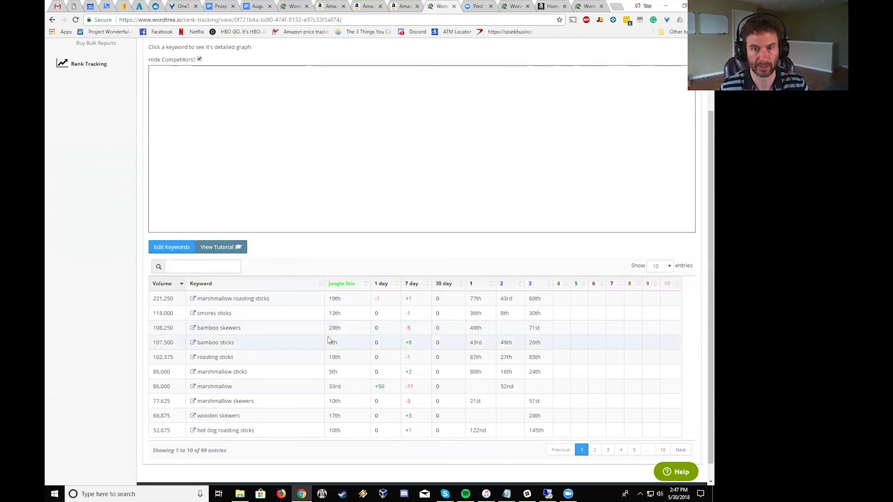
Graph the bamboo skewers ranking with only Panda Stix shown as competitor, hiding Concession Essentials and ECOZONE
{"action": "left_click", "coordinate": [210, 328]}
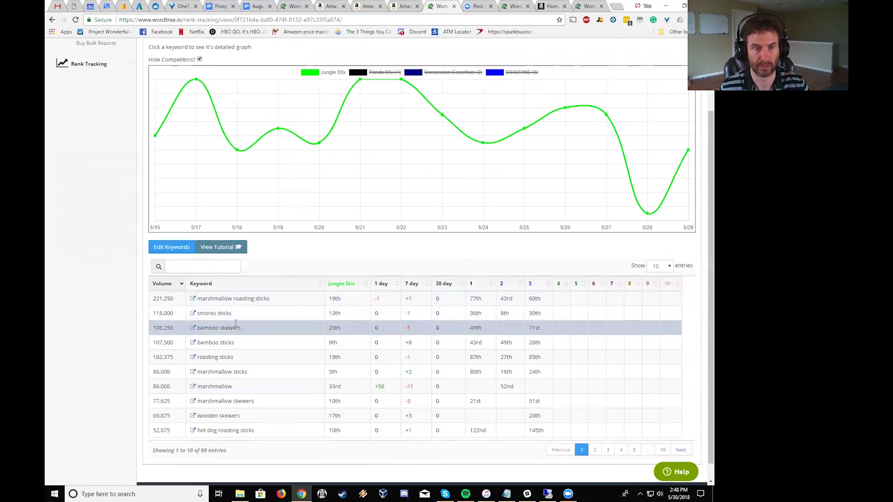
{"action": "scroll", "coordinate": [240, 325], "scroll_direction": "up", "scroll_amount": 1}
{"action": "scroll", "coordinate": [239, 325], "scroll_direction": "up", "scroll_amount": 1}
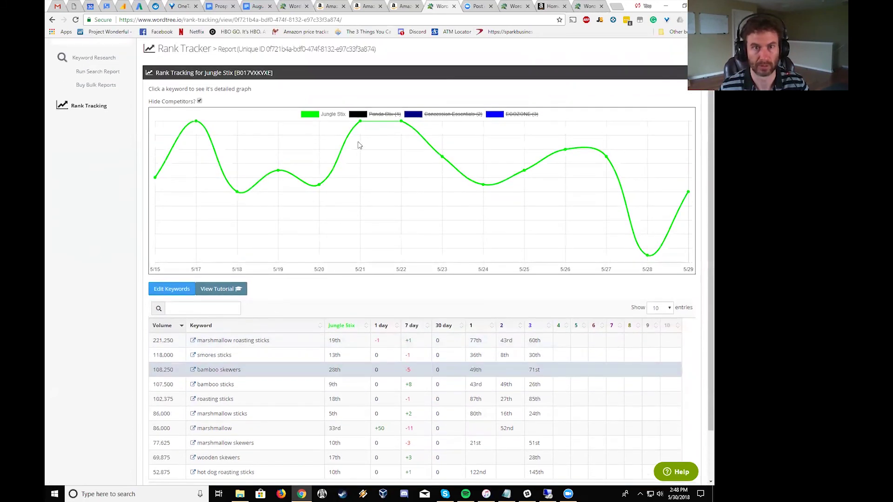
{"action": "left_click", "coordinate": [376, 115]}
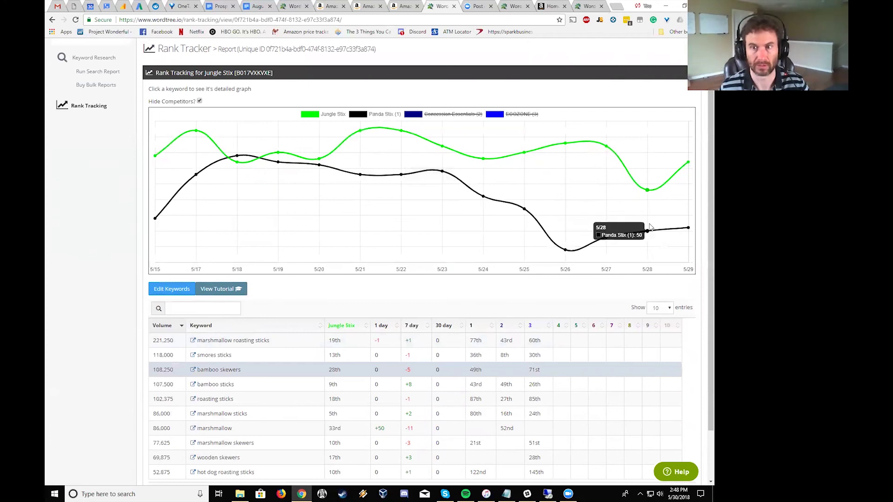
{"action": "mouse_move", "coordinate": [650, 193]}
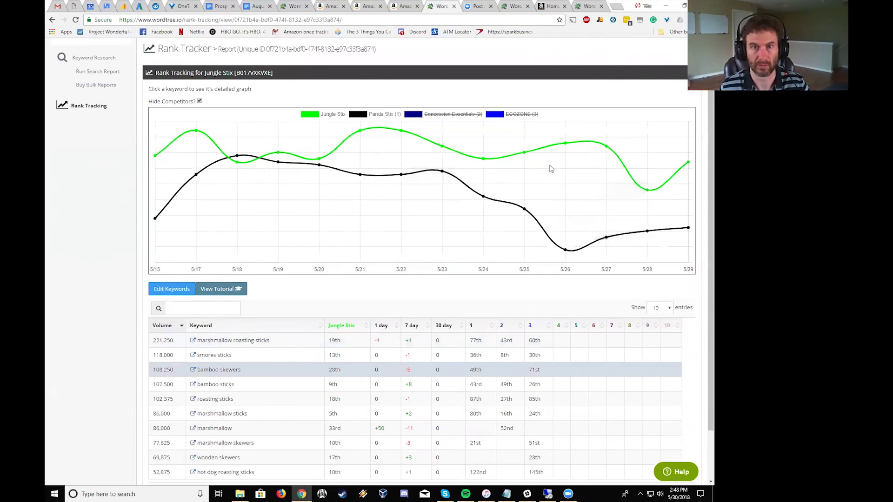
{"action": "left_click", "coordinate": [454, 117]}
{"action": "left_click", "coordinate": [454, 116]}
{"action": "left_click", "coordinate": [511, 115]}
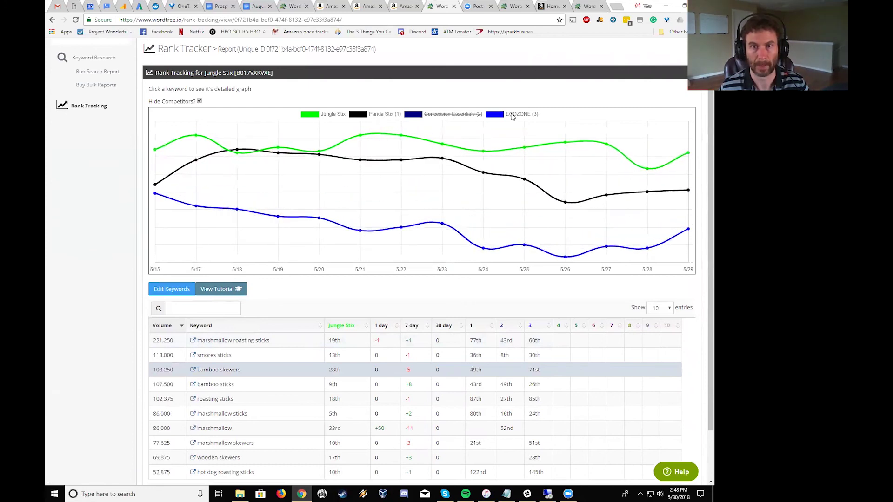
{"action": "left_click", "coordinate": [511, 116]}
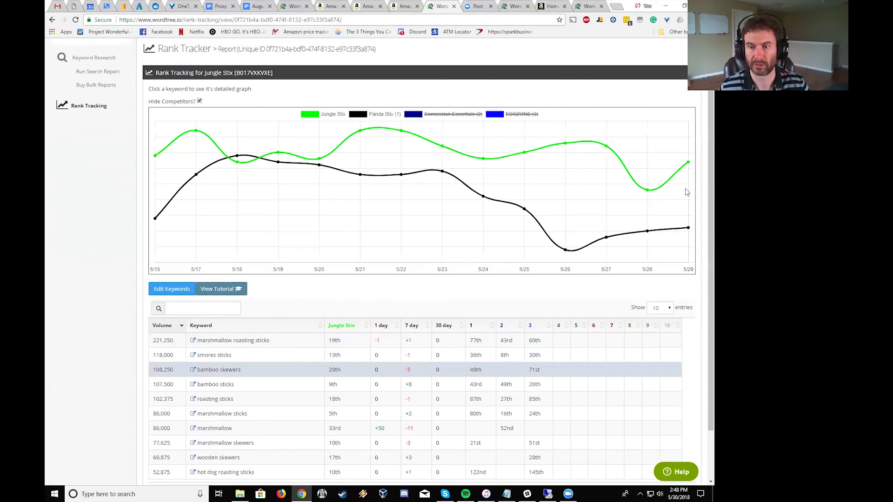
Read points on the bamboo skewers graph, then view the 100%-complete index check results
{"action": "mouse_move", "coordinate": [688, 163]}
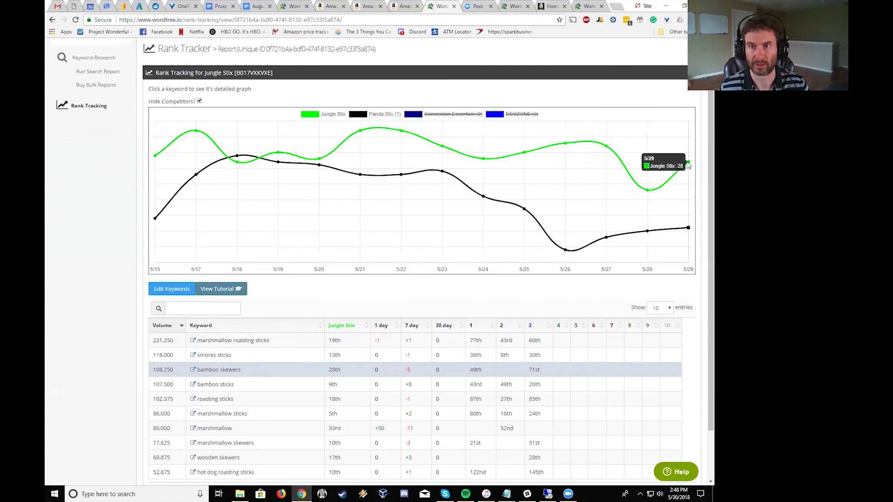
{"action": "mouse_move", "coordinate": [648, 192]}
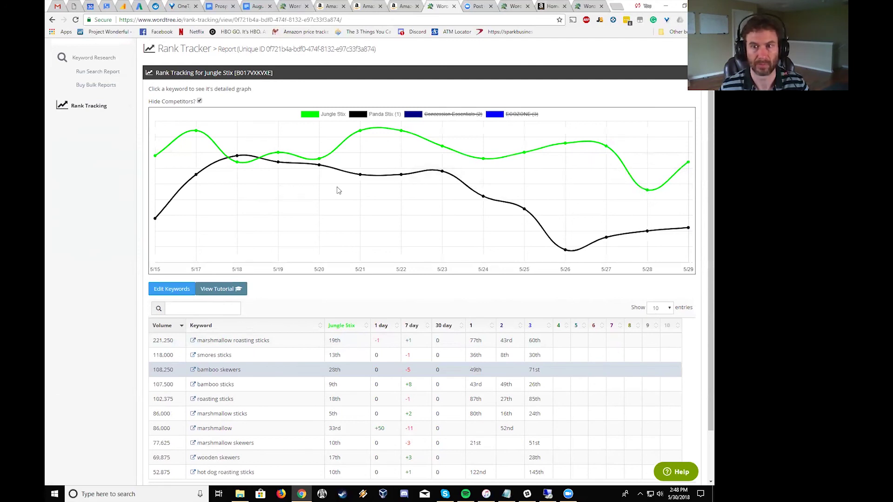
{"action": "scroll", "coordinate": [490, 230], "scroll_direction": "down", "scroll_amount": 2}
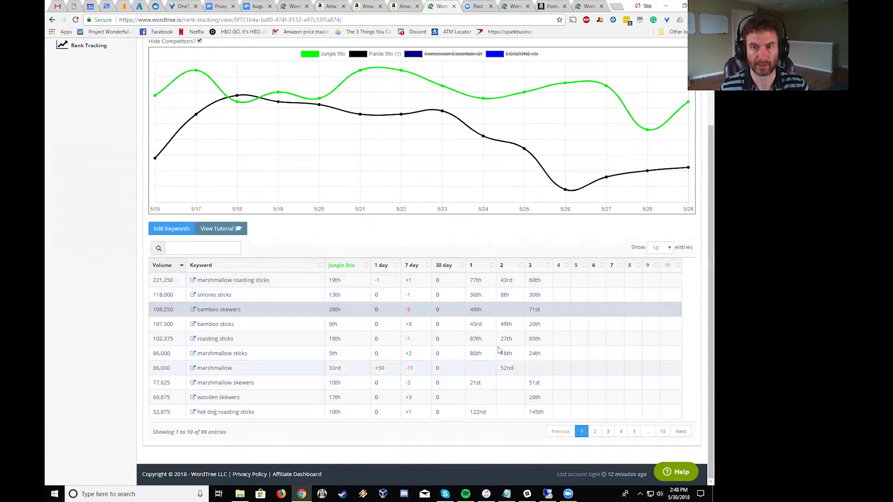
{"action": "scroll", "coordinate": [544, 272], "scroll_direction": "up", "scroll_amount": 1}
{"action": "scroll", "coordinate": [544, 271], "scroll_direction": "up", "scroll_amount": 3}
{"action": "left_click", "coordinate": [588, 6]}
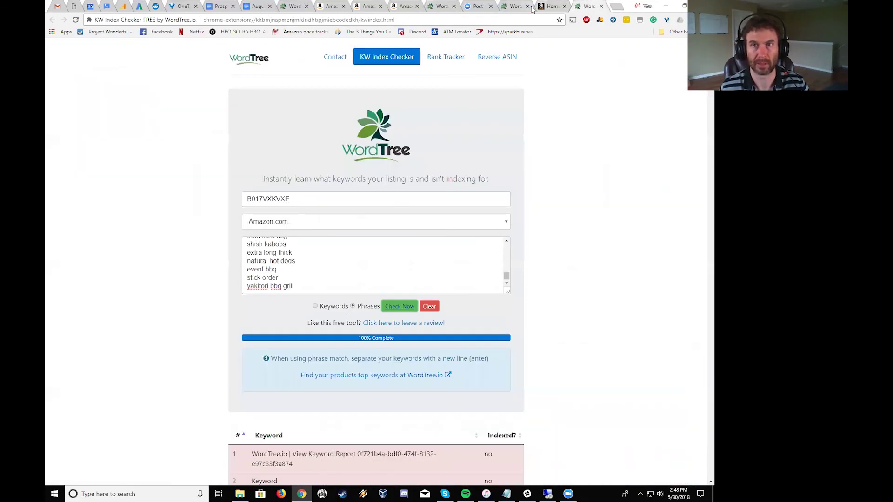
Highlight the Bronze plan's '100 Keywords Tracked' limit, then return to the index check results
{"action": "left_click", "coordinate": [517, 6]}
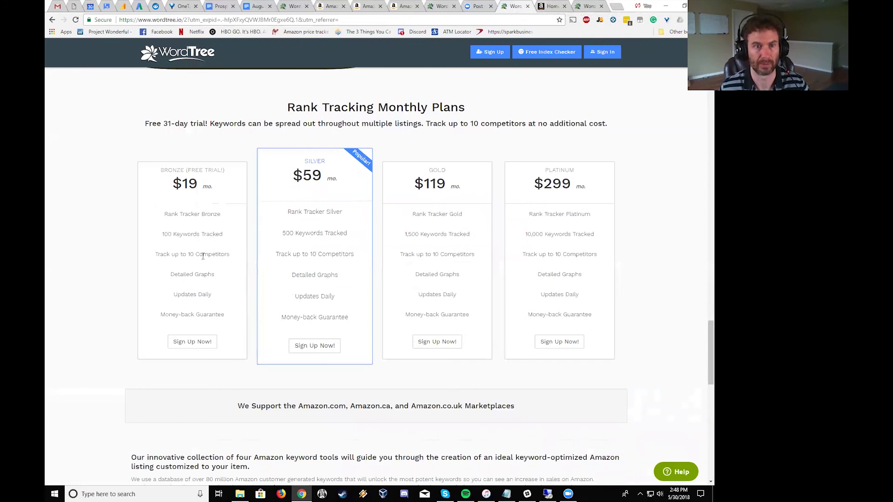
{"action": "left_click_drag", "start_coordinate": [162, 234], "coordinate": [223, 240]}
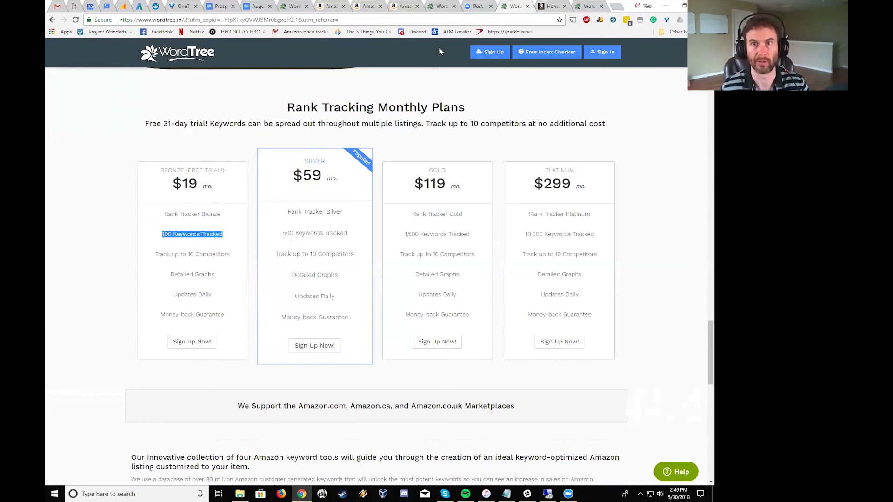
{"action": "key", "text": "ctrl+9"}
Scroll the Indexed? results past row 210, where rows 198–202 like 'wooden fire pit' are no
{"action": "scroll", "coordinate": [412, 211], "scroll_direction": "down", "scroll_amount": 3}
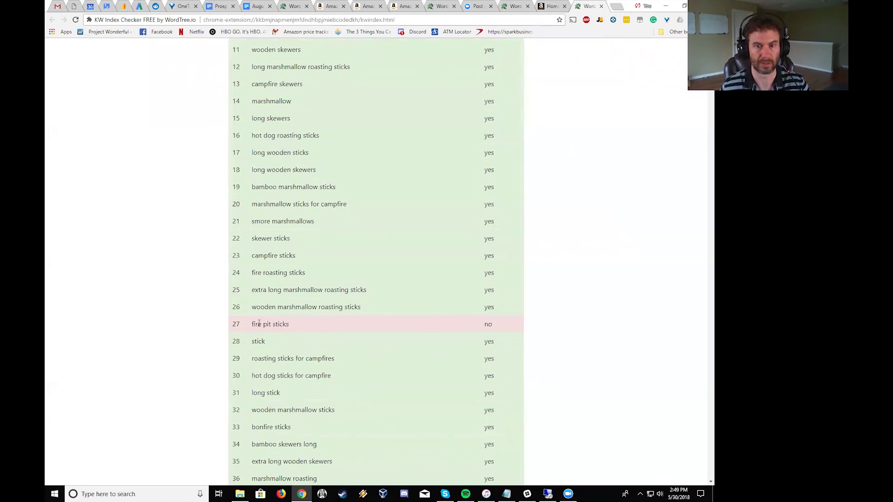
{"action": "scroll", "coordinate": [324, 327], "scroll_direction": "down", "scroll_amount": 6}
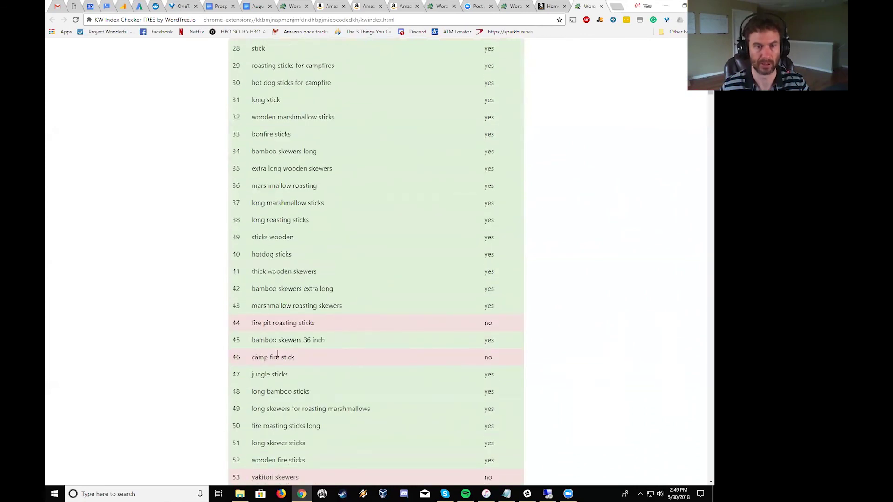
{"action": "scroll", "coordinate": [289, 357], "scroll_direction": "down", "scroll_amount": 3}
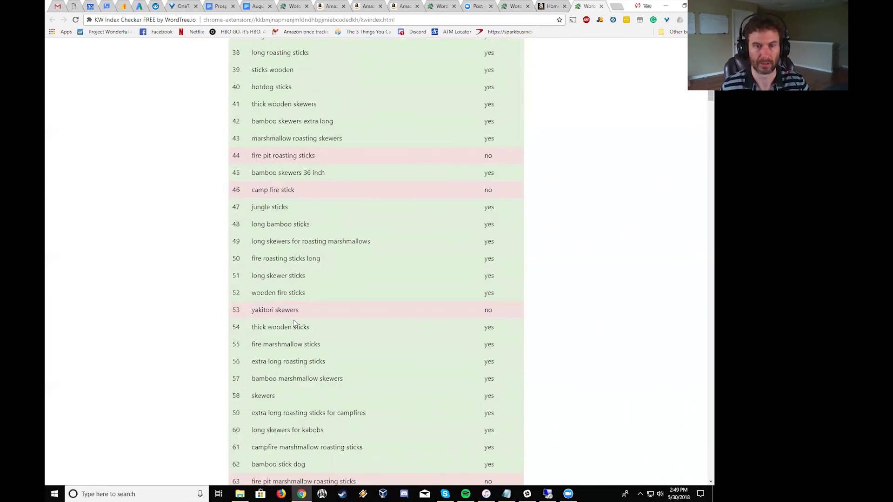
{"action": "scroll", "coordinate": [376, 358], "scroll_direction": "down", "scroll_amount": 5}
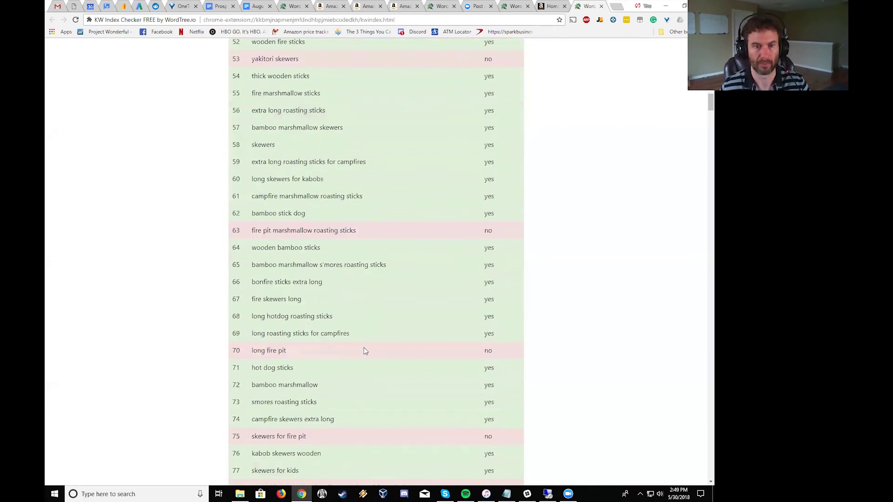
{"action": "scroll", "coordinate": [366, 351], "scroll_direction": "down", "scroll_amount": 5}
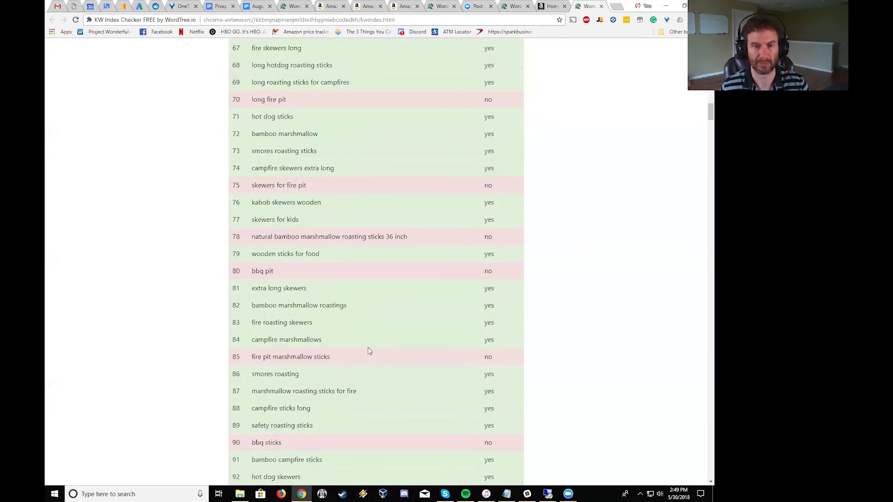
{"action": "scroll", "coordinate": [368, 351], "scroll_direction": "down", "scroll_amount": 8}
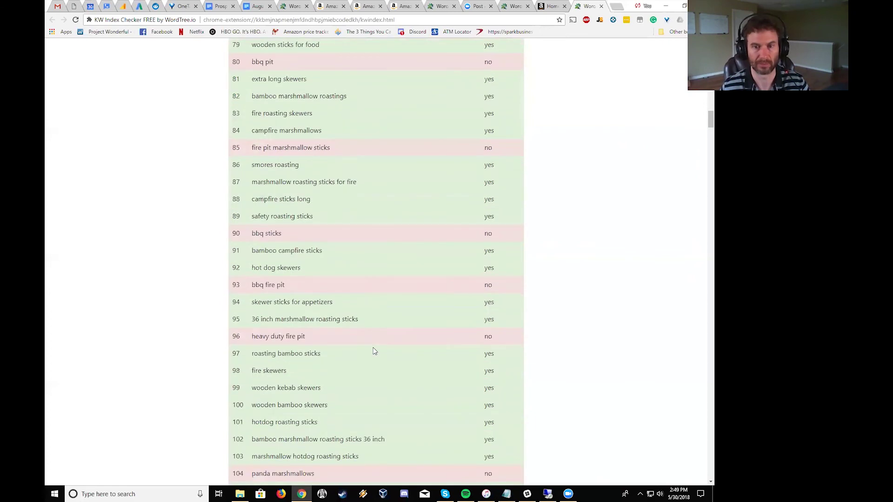
{"action": "scroll", "coordinate": [376, 352], "scroll_direction": "down", "scroll_amount": 3}
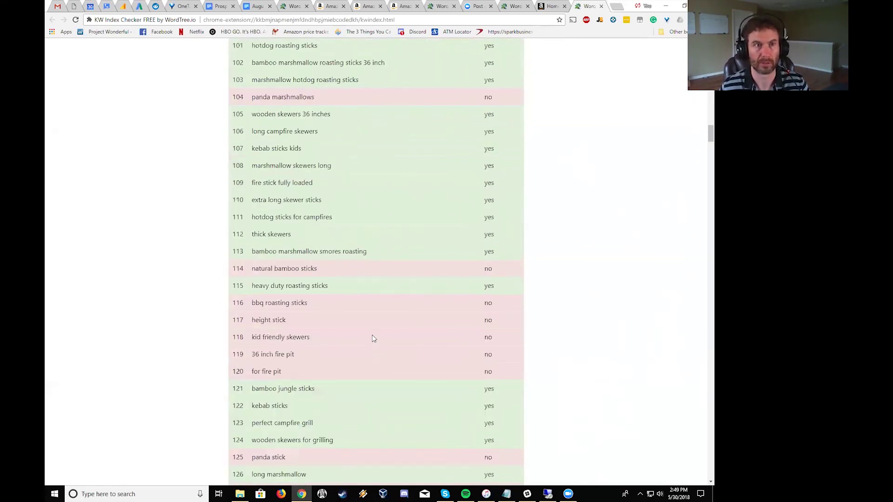
{"action": "scroll", "coordinate": [373, 338], "scroll_direction": "down", "scroll_amount": 2}
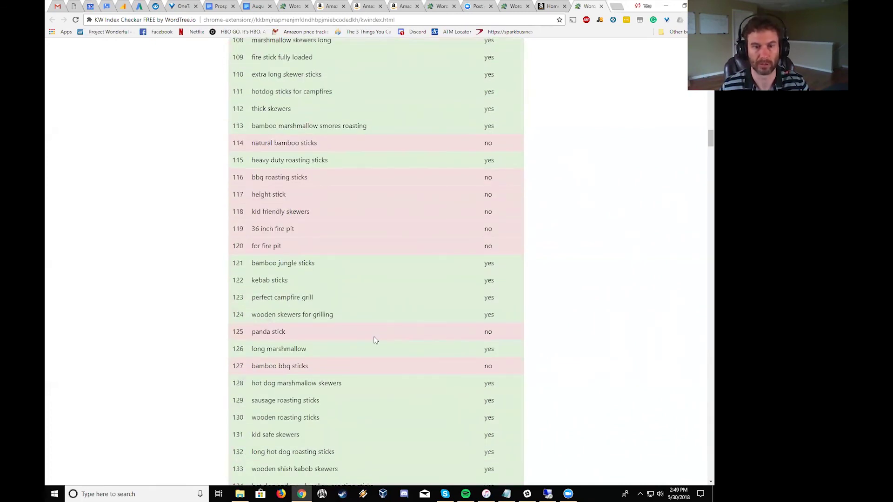
{"action": "scroll", "coordinate": [376, 341], "scroll_direction": "down", "scroll_amount": 7}
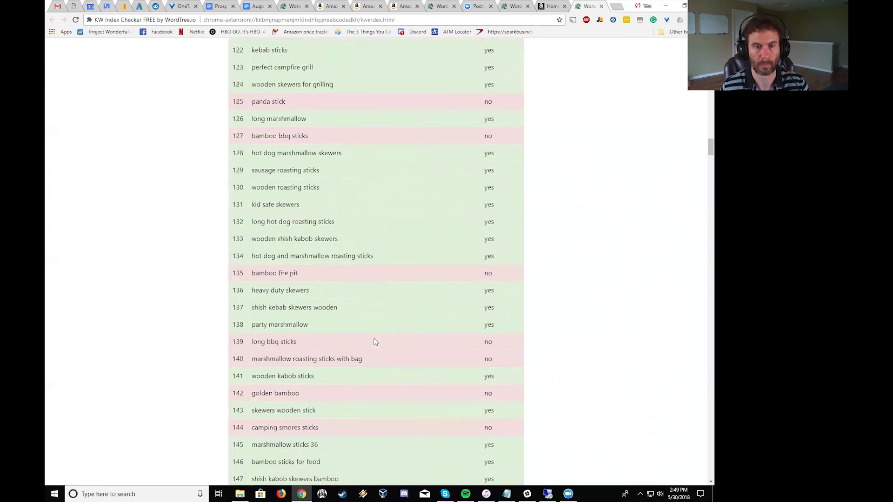
{"action": "scroll", "coordinate": [395, 316], "scroll_direction": "down", "scroll_amount": 18}
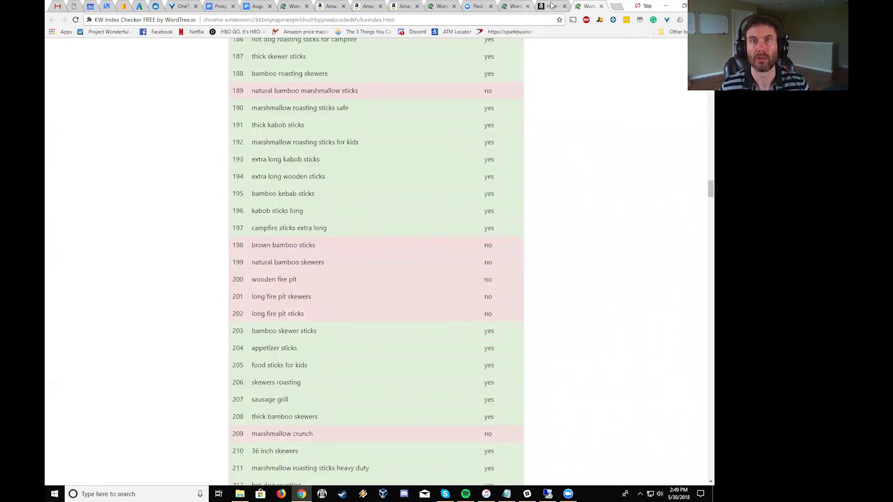
Read daily ranks on the bamboo skewers graph, Jungle Stix now 28th against Panda Stix
{"action": "left_click", "coordinate": [449, 6]}
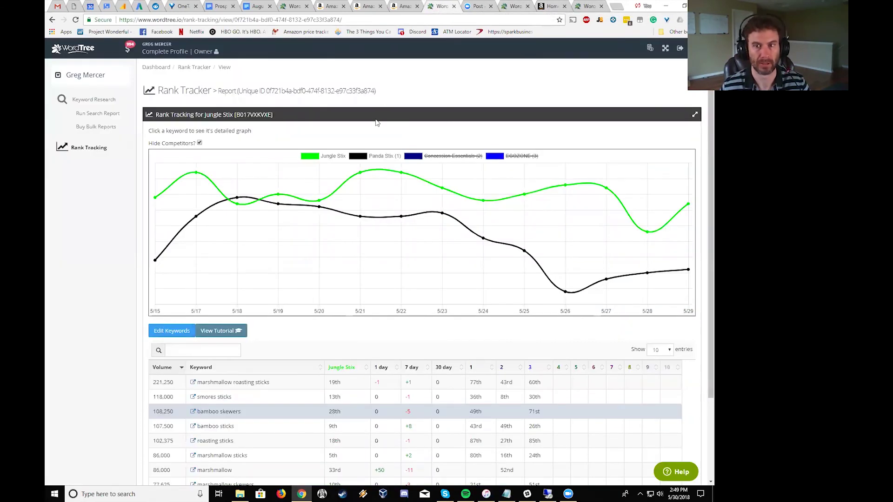
{"action": "scroll", "coordinate": [377, 122], "scroll_direction": "down", "scroll_amount": 1}
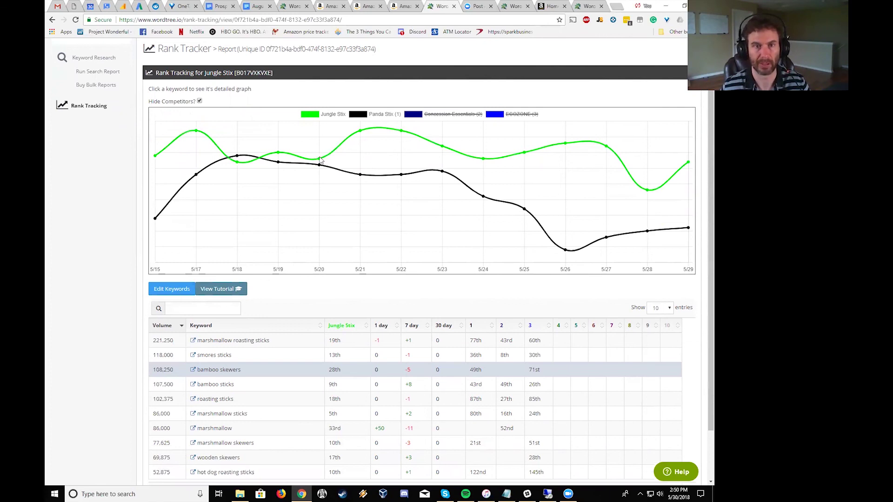
{"action": "mouse_move", "coordinate": [320, 160]}
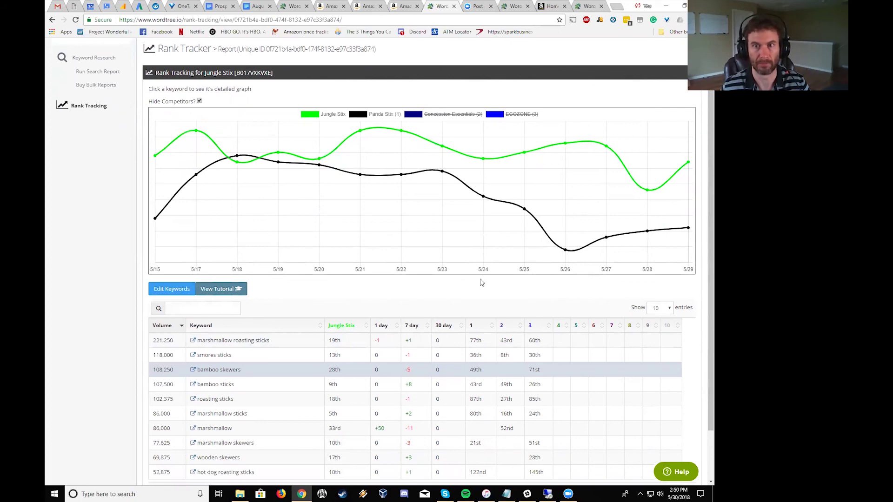
Bring up the organic search report's Step 3 Confirmation with B017VXKVXE and competitor B01H2J7Z1I
{"action": "left_click", "coordinate": [293, 7]}
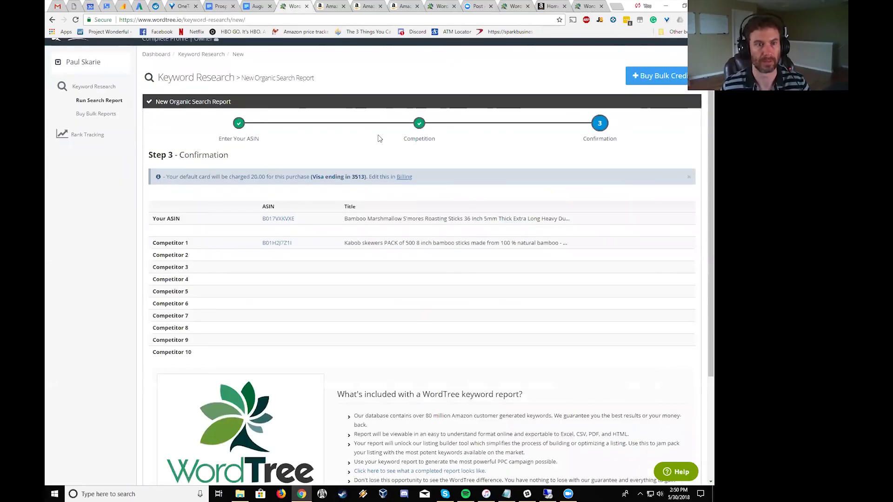